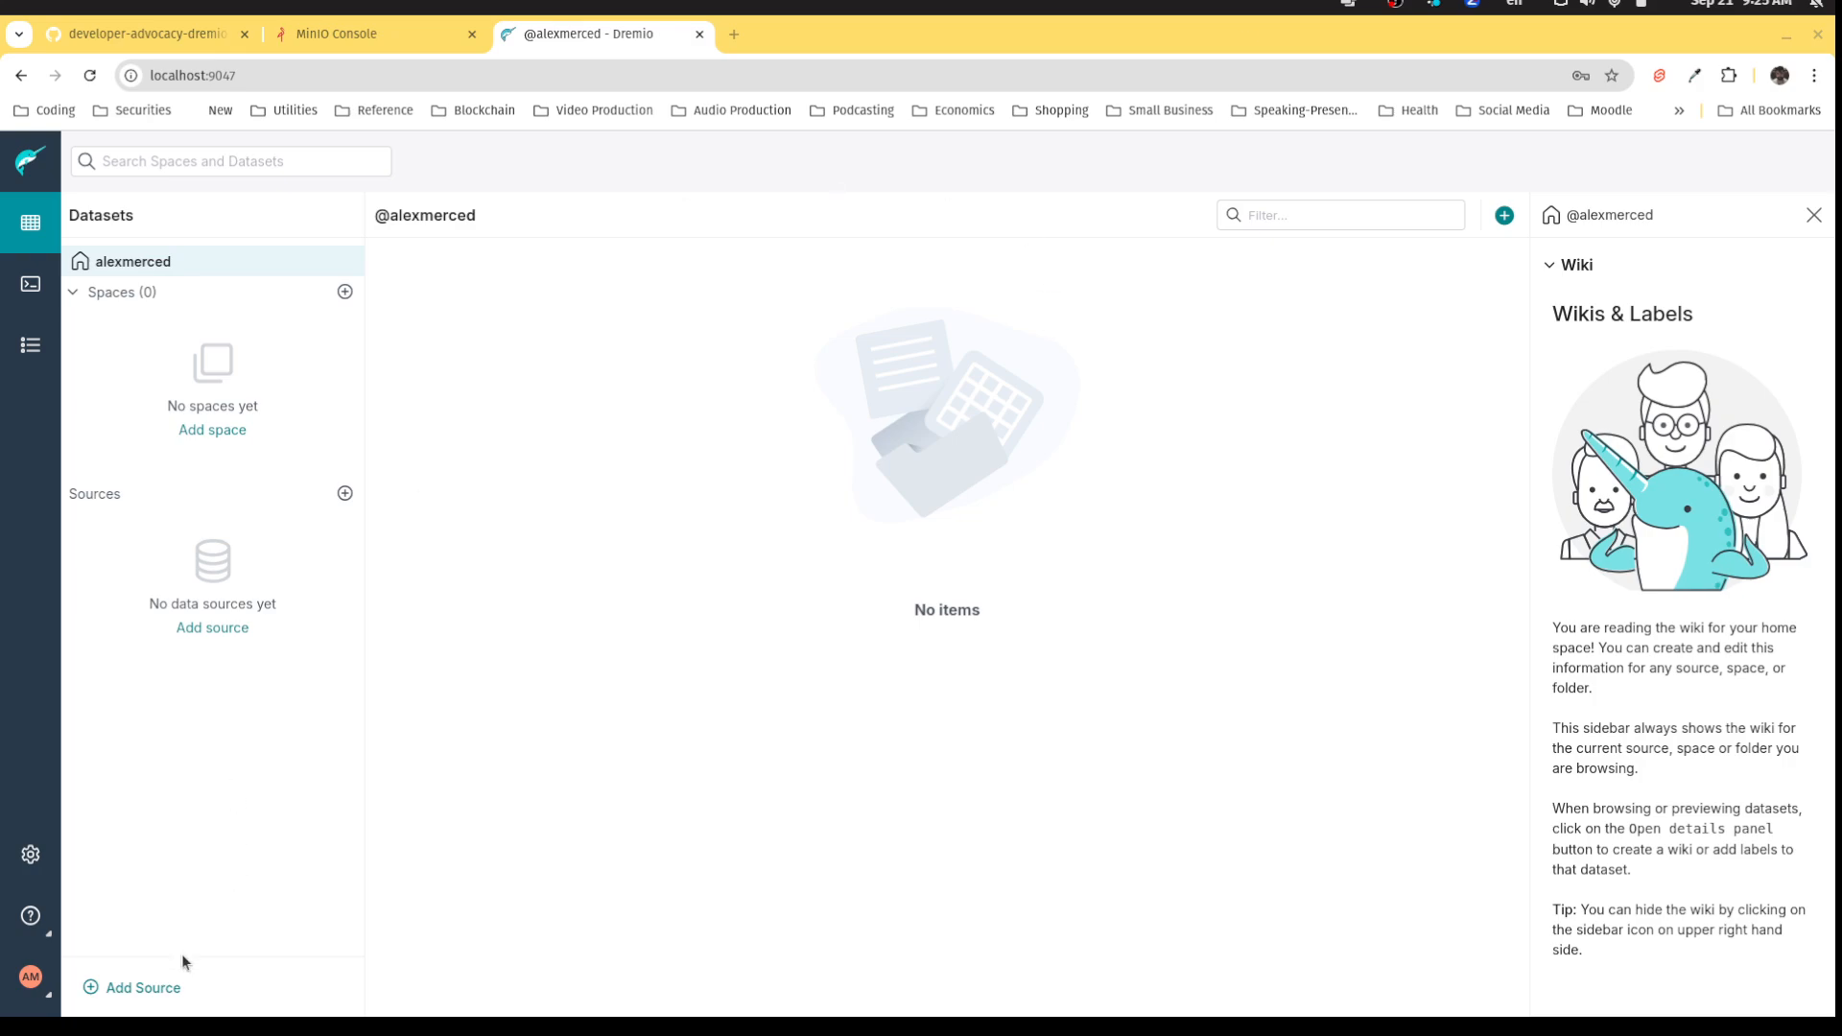
# - Add the Sample Source from the object storage options as a new data source
pyautogui.click(175, 998)
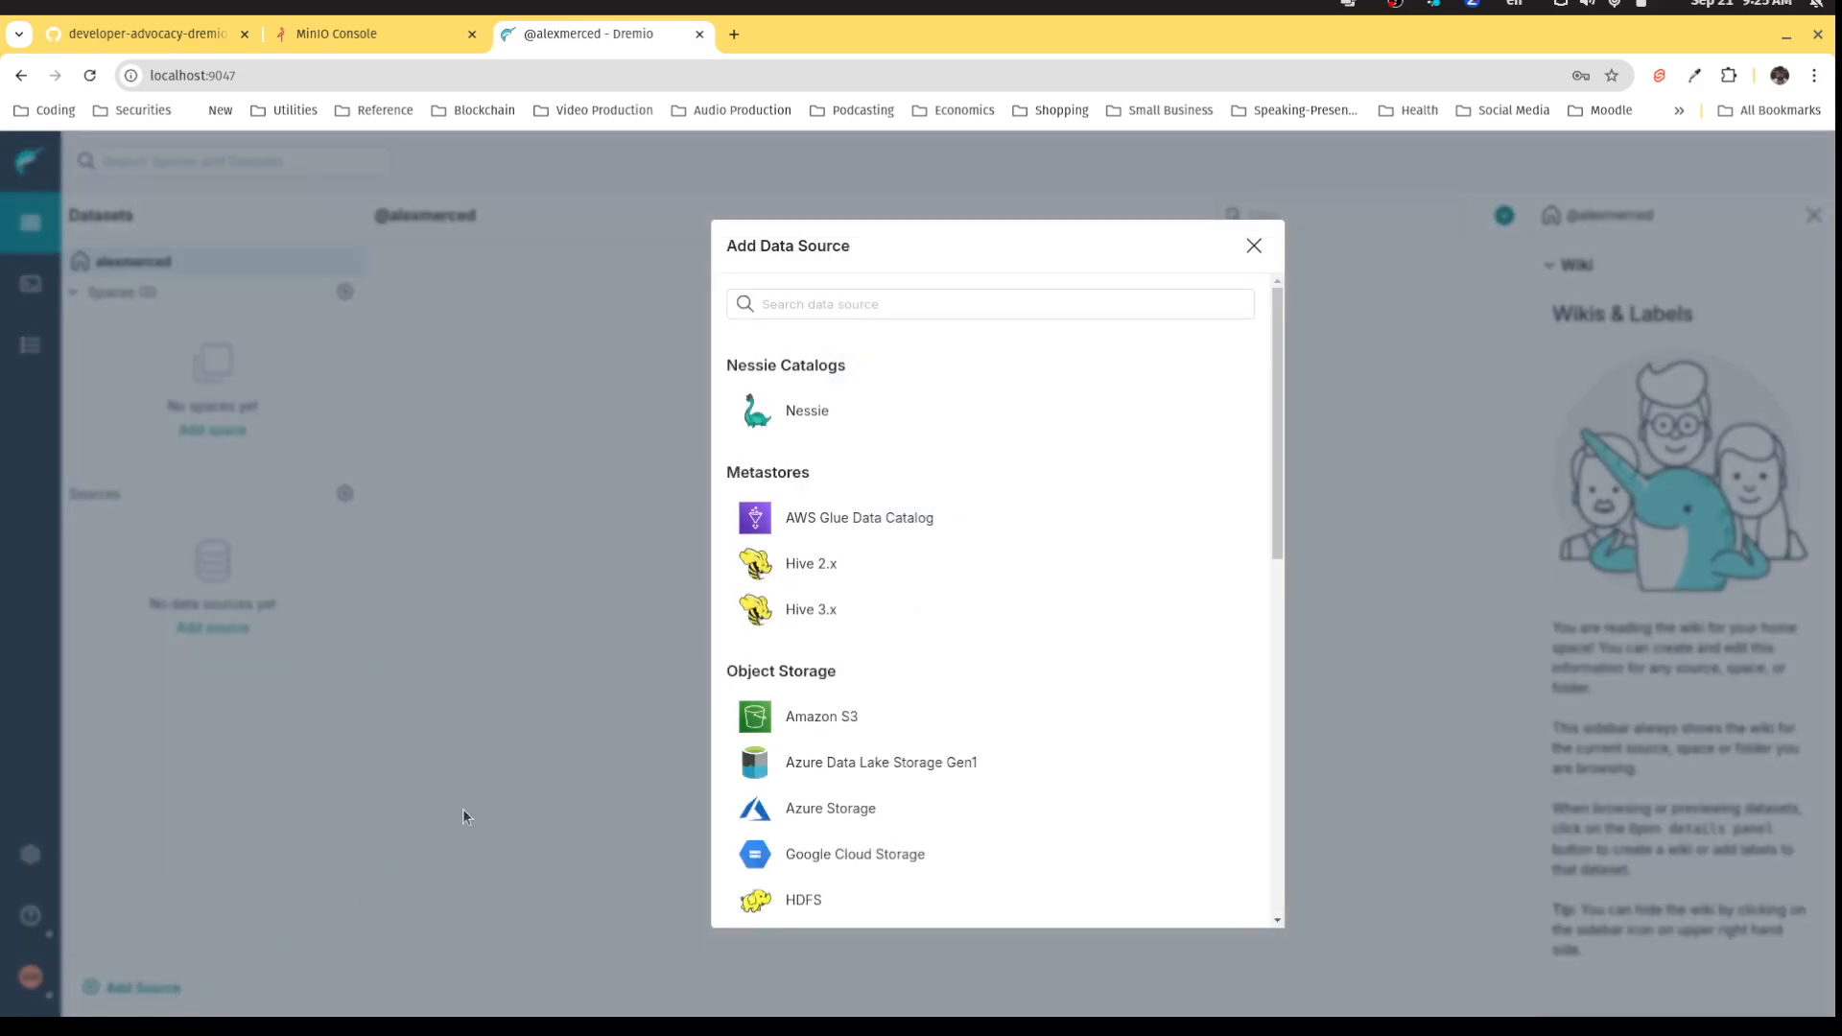
pyautogui.scroll(-4, 879, 460)
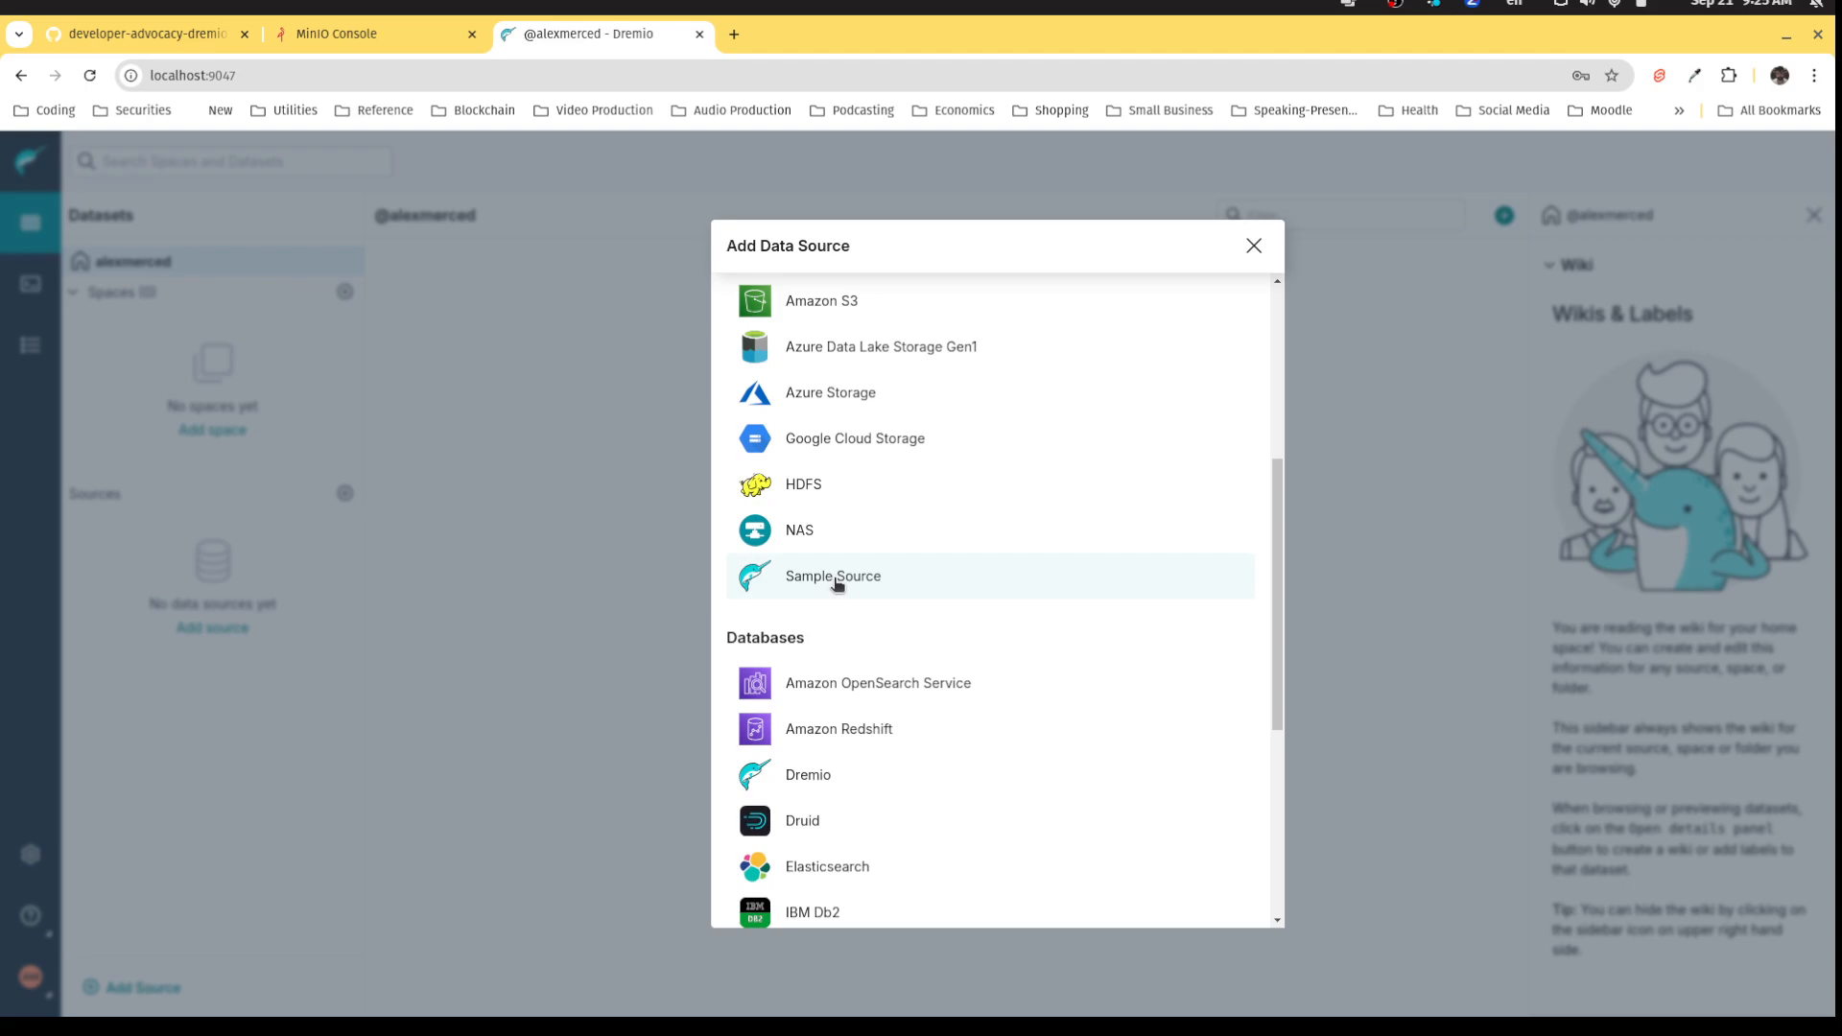
pyautogui.click(835, 579)
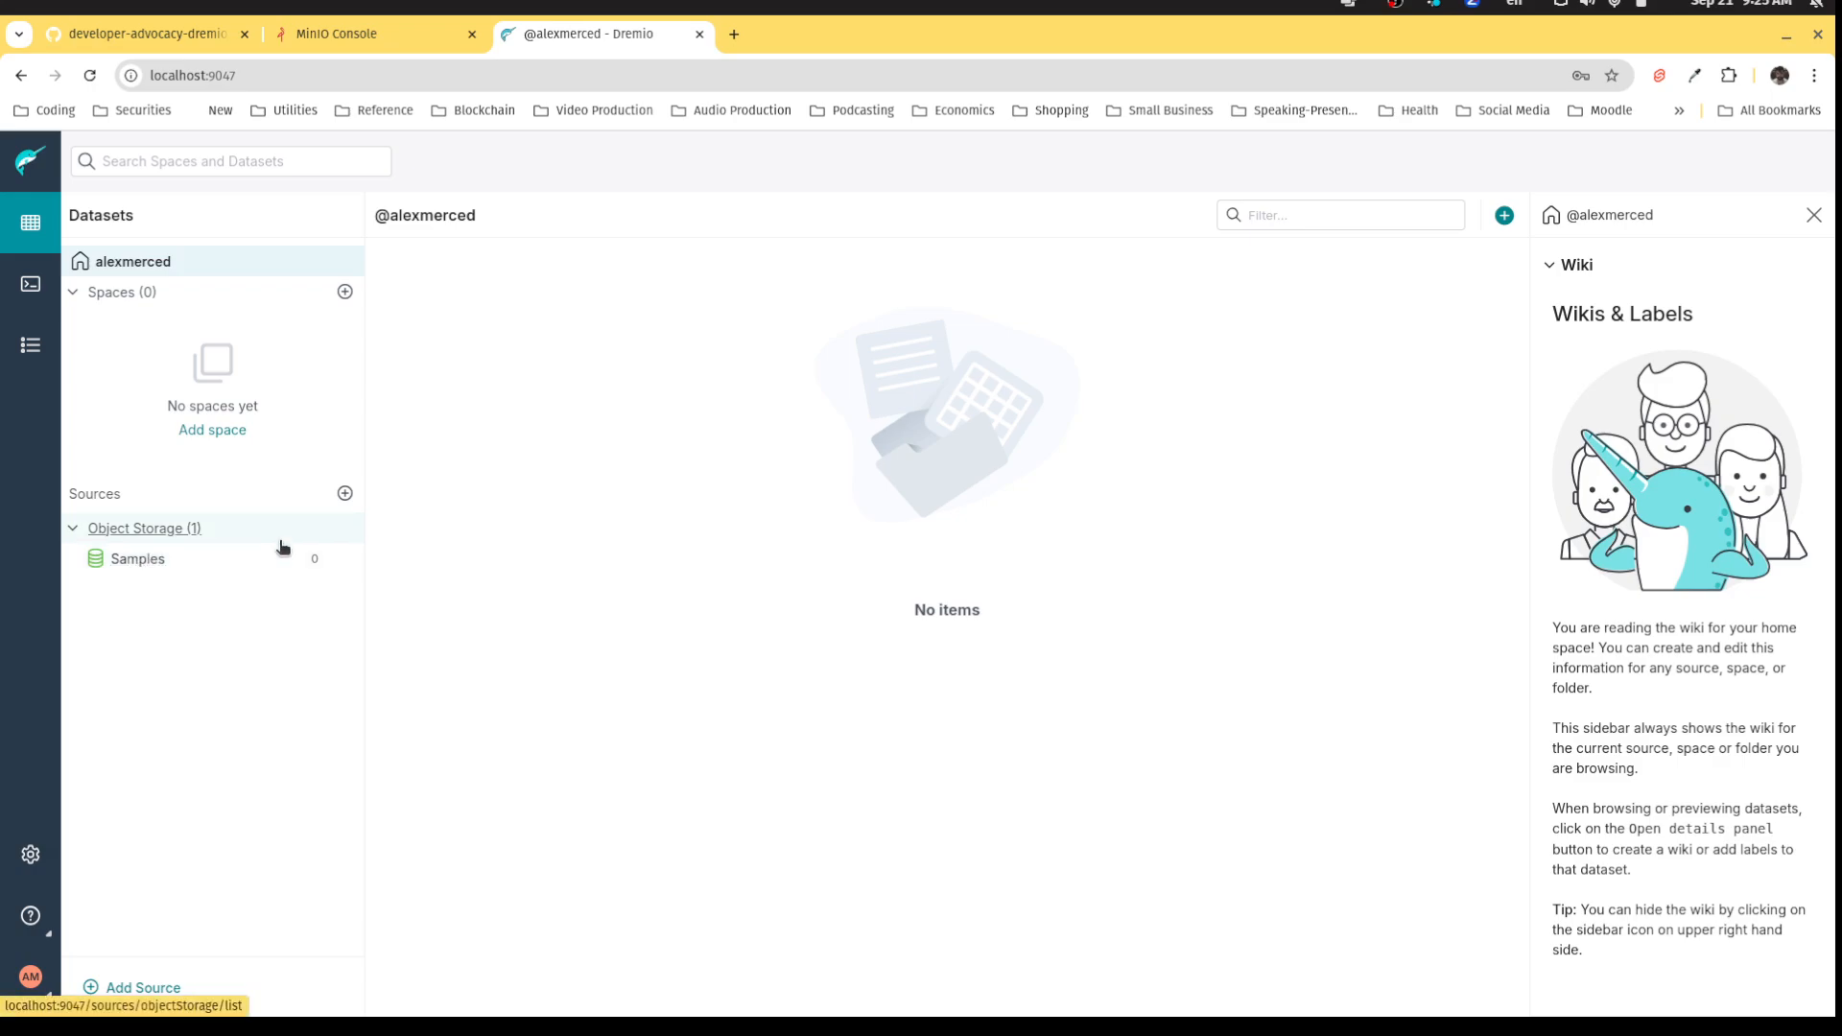
# - Browse the samples.dremio.com folder of the Samples source, look inside NYC-taxi-trips-iceberg, and return to samples.dremio.com
pyautogui.click(185, 558)
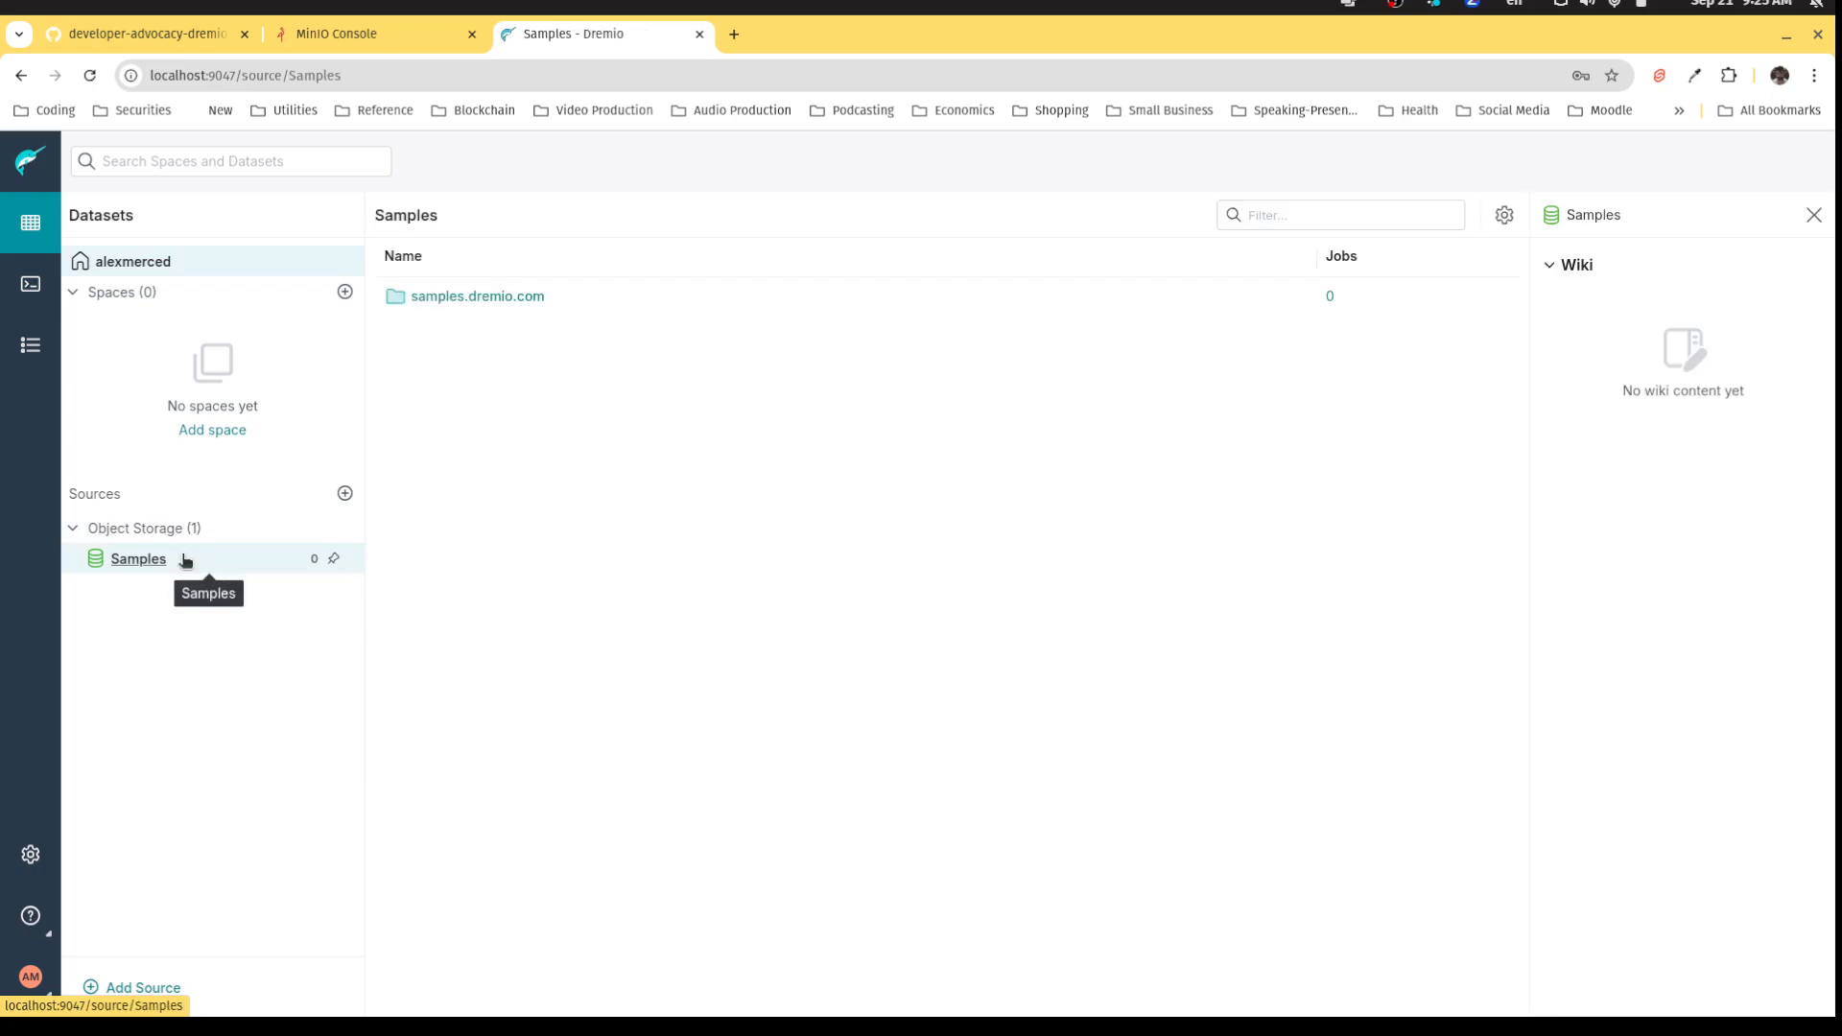
pyautogui.click(473, 299)
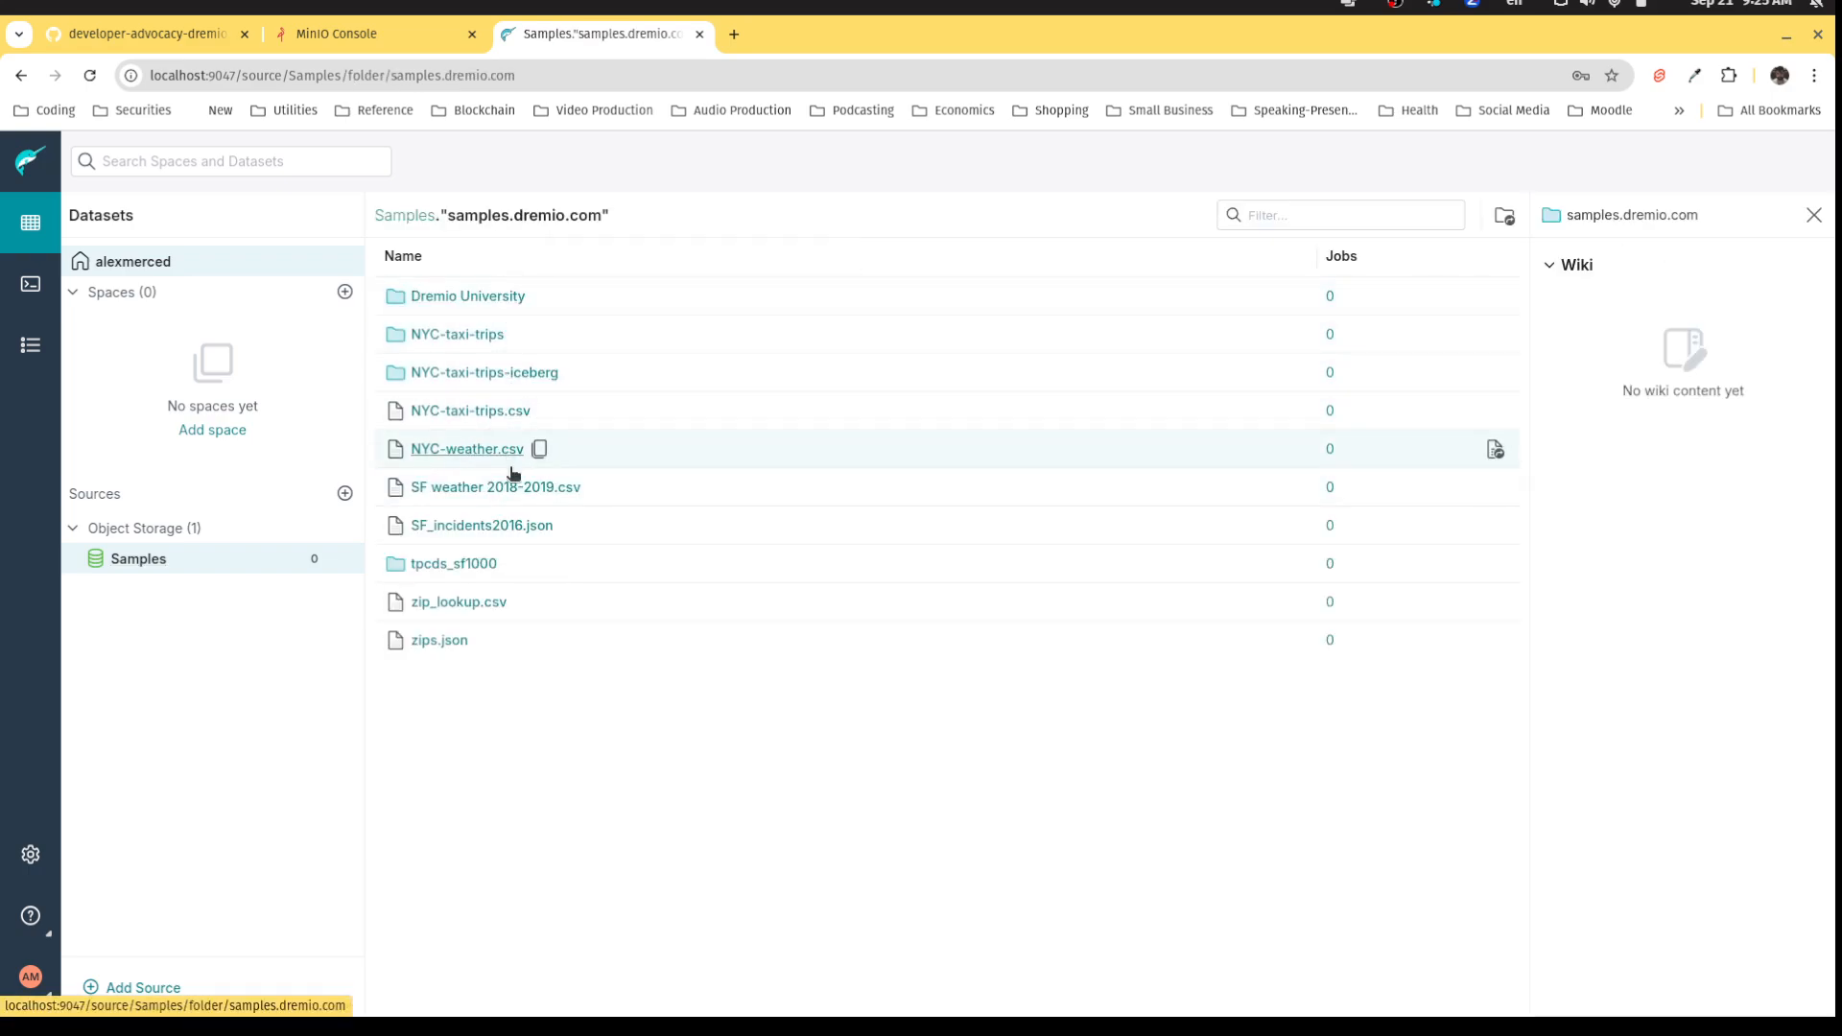
pyautogui.click(468, 377)
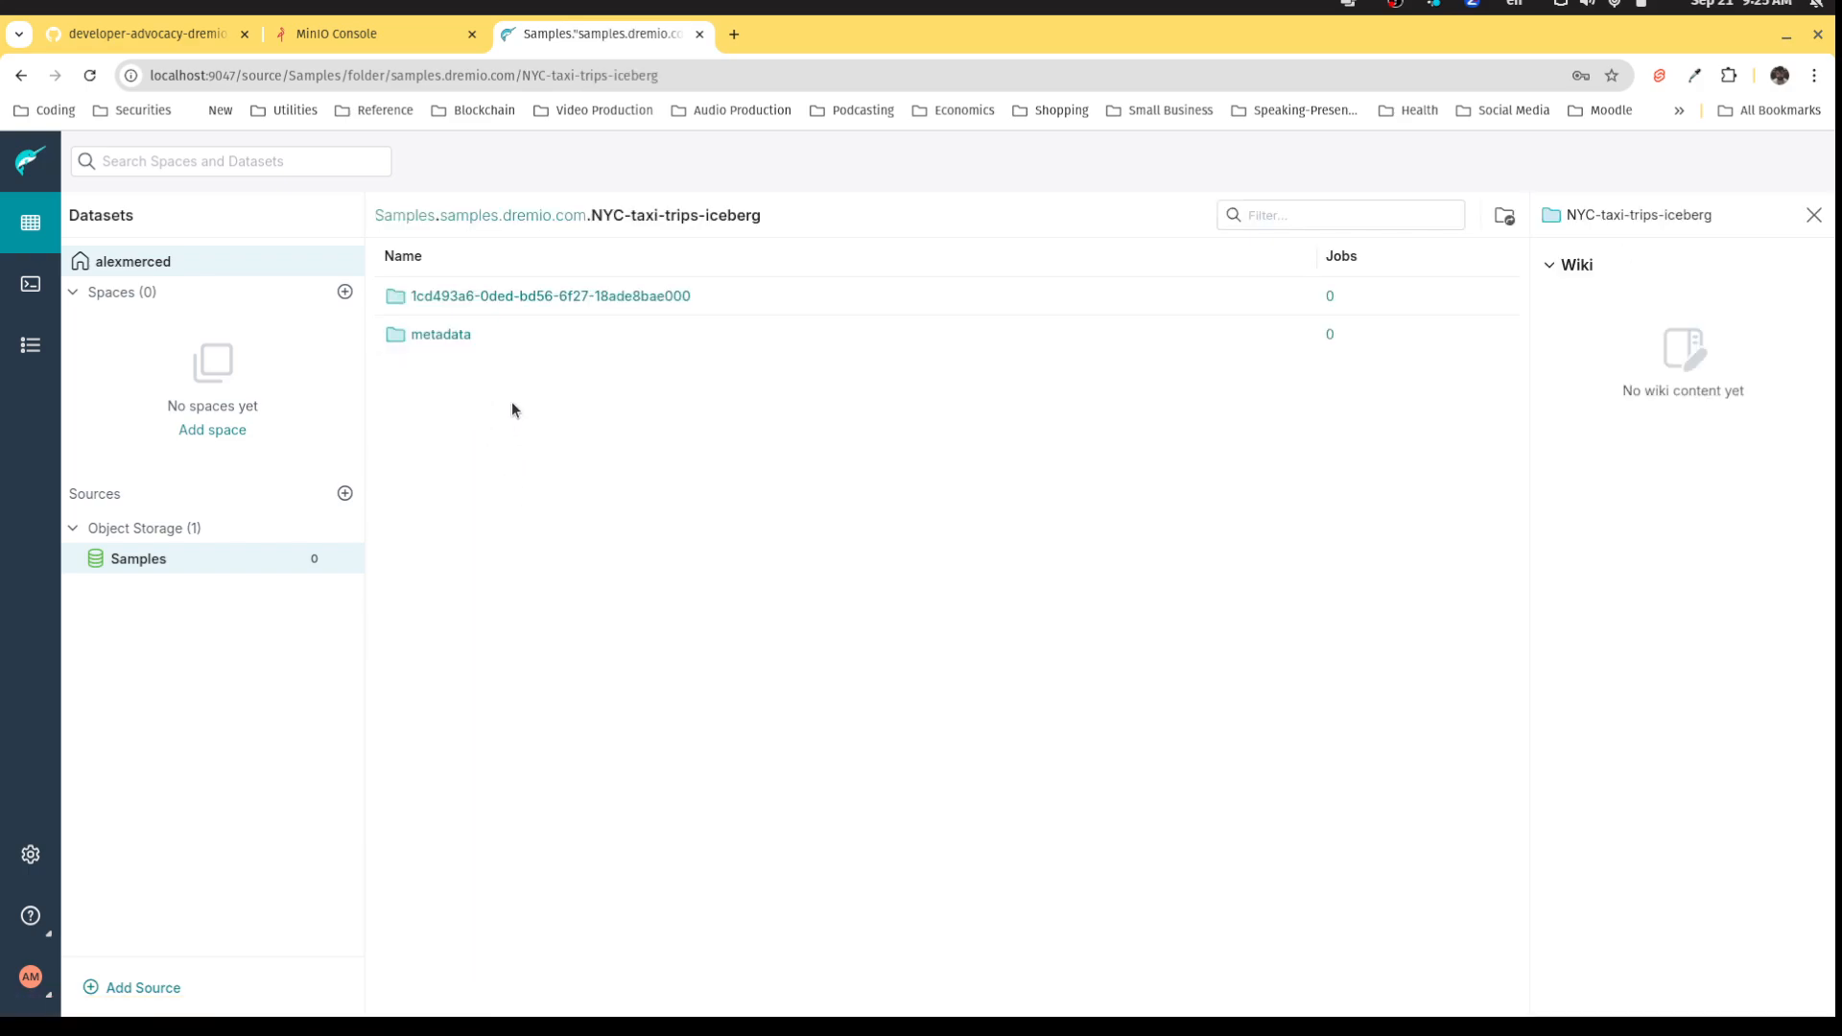
pyautogui.click(520, 214)
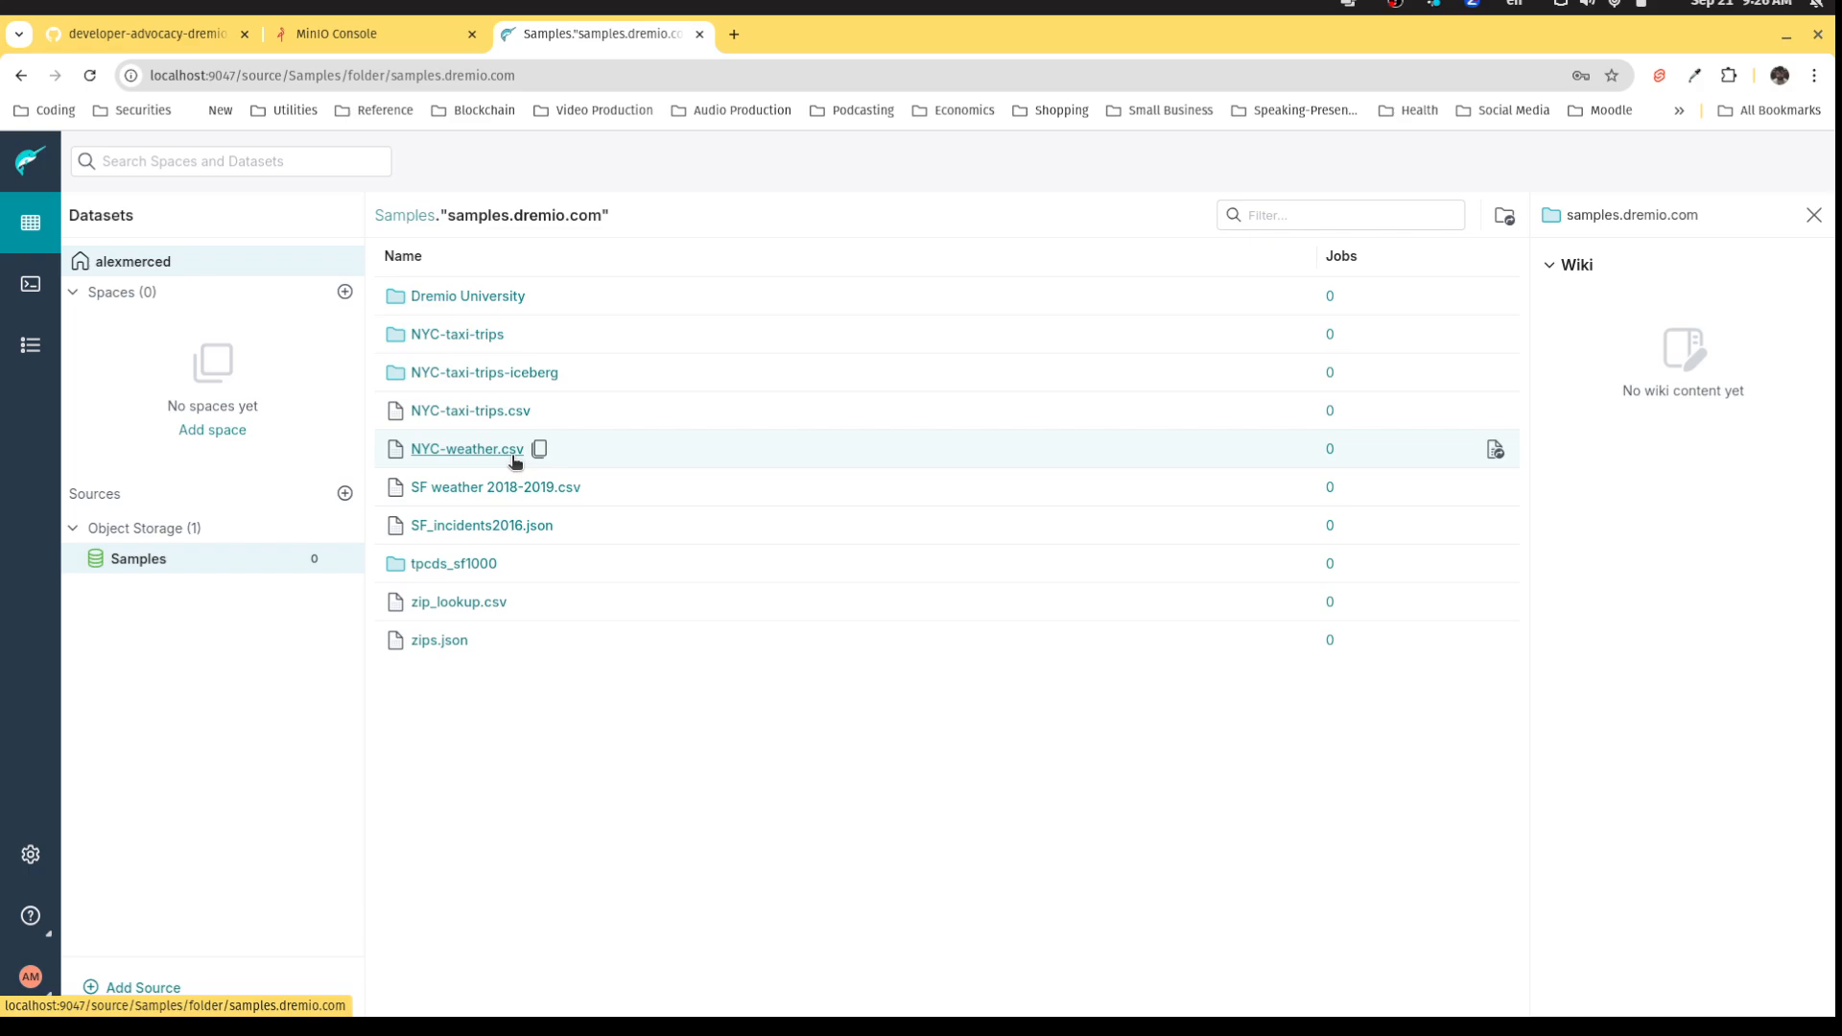
# - Format NYC-weather.csv as a comma-delimited table with Extract Column Names enabled, and run the SELECT * query on it
pyautogui.click(1497, 451)
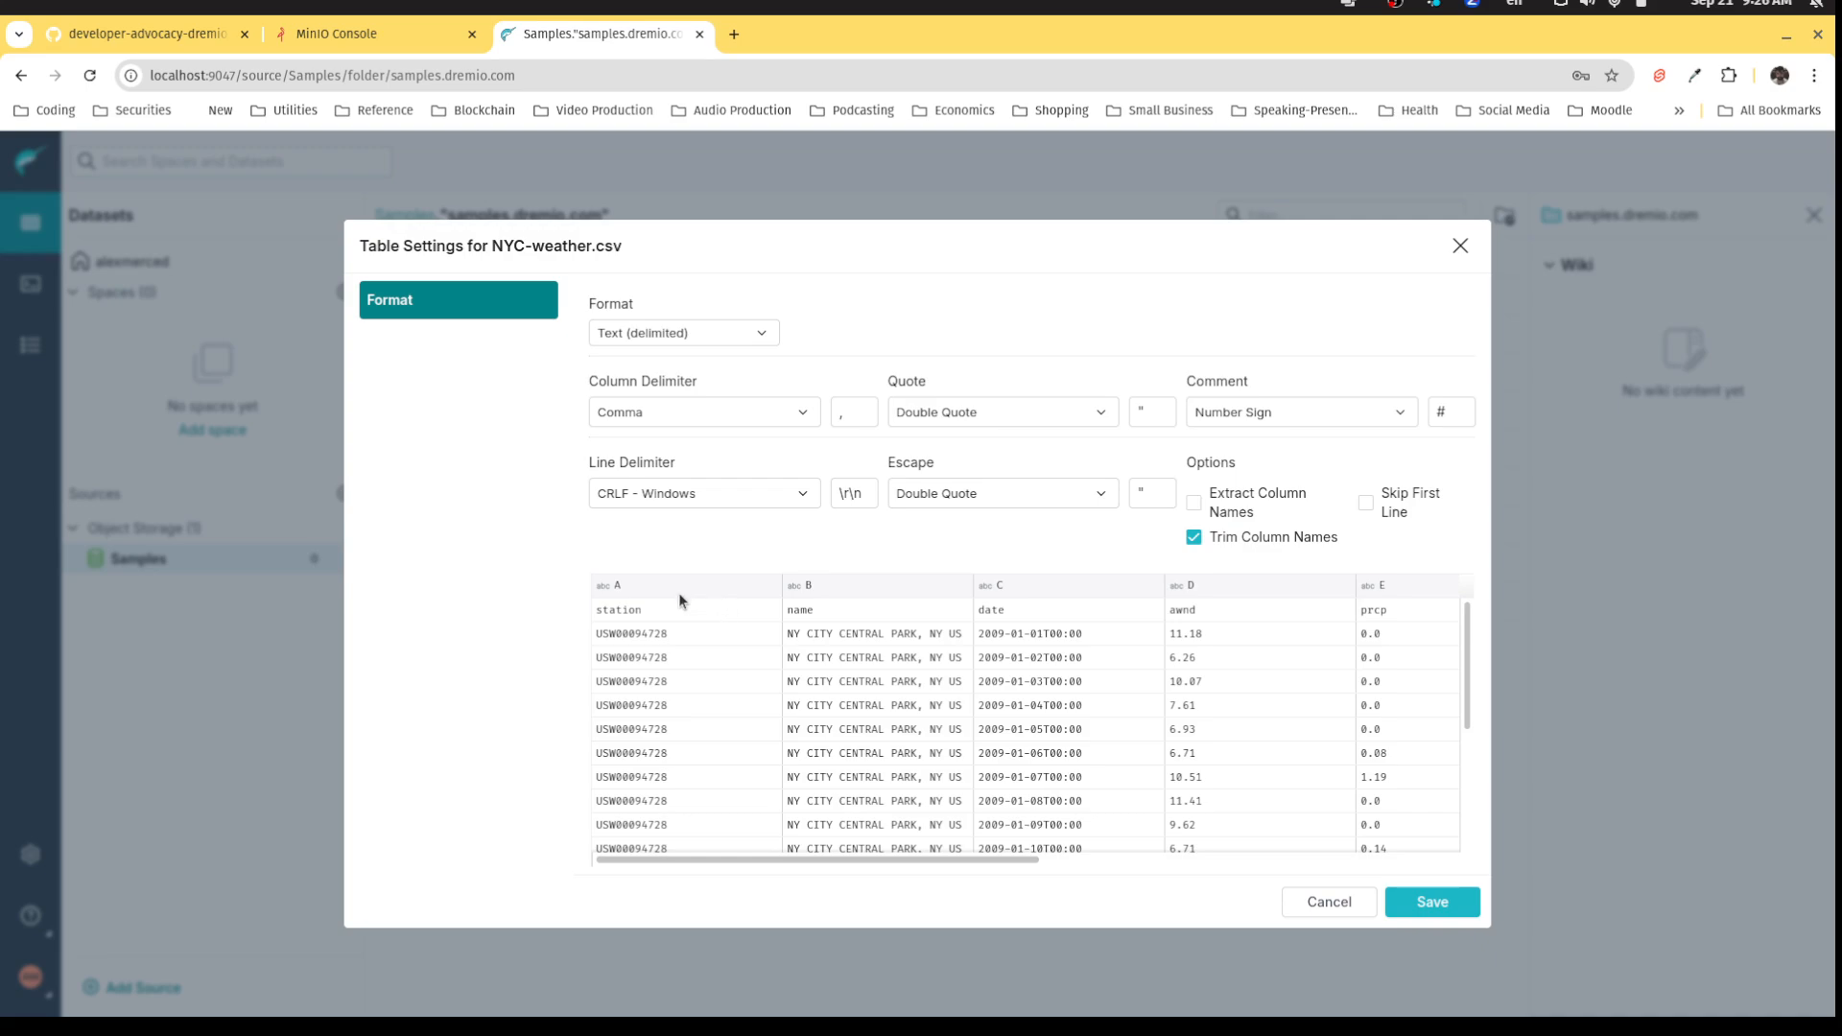
pyautogui.click(1196, 511)
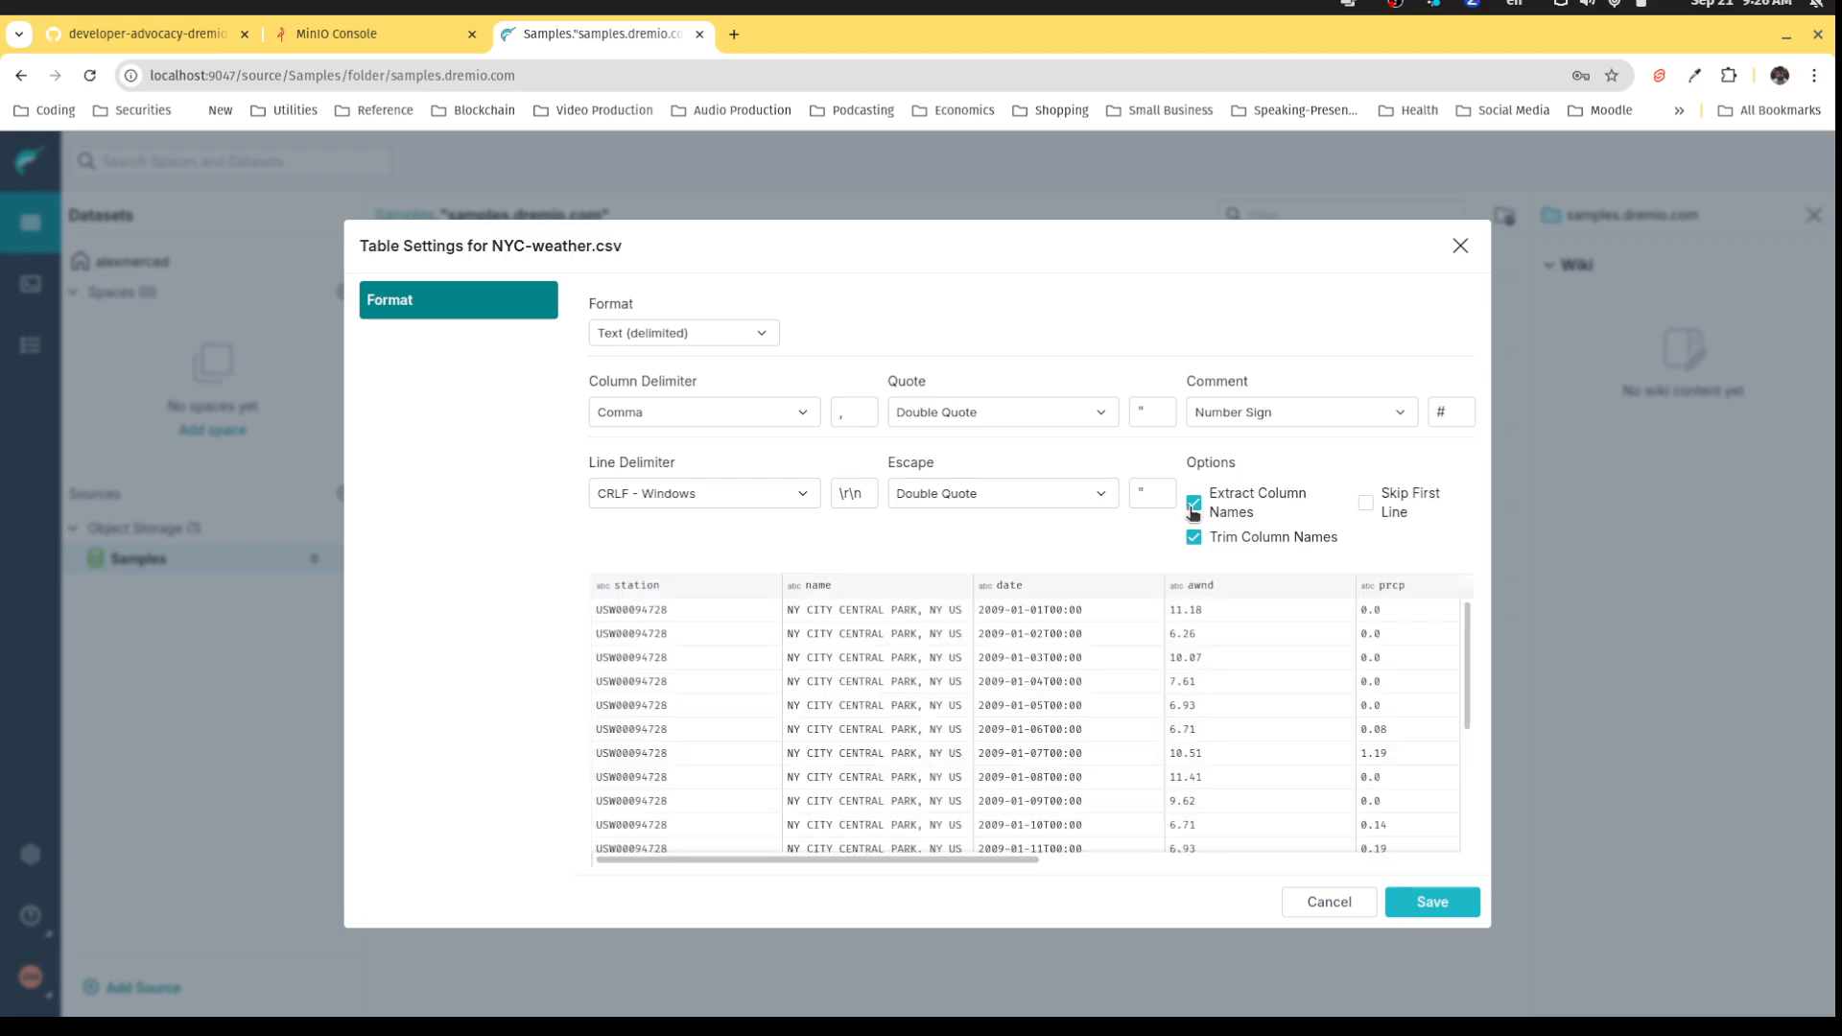
pyautogui.click(1415, 904)
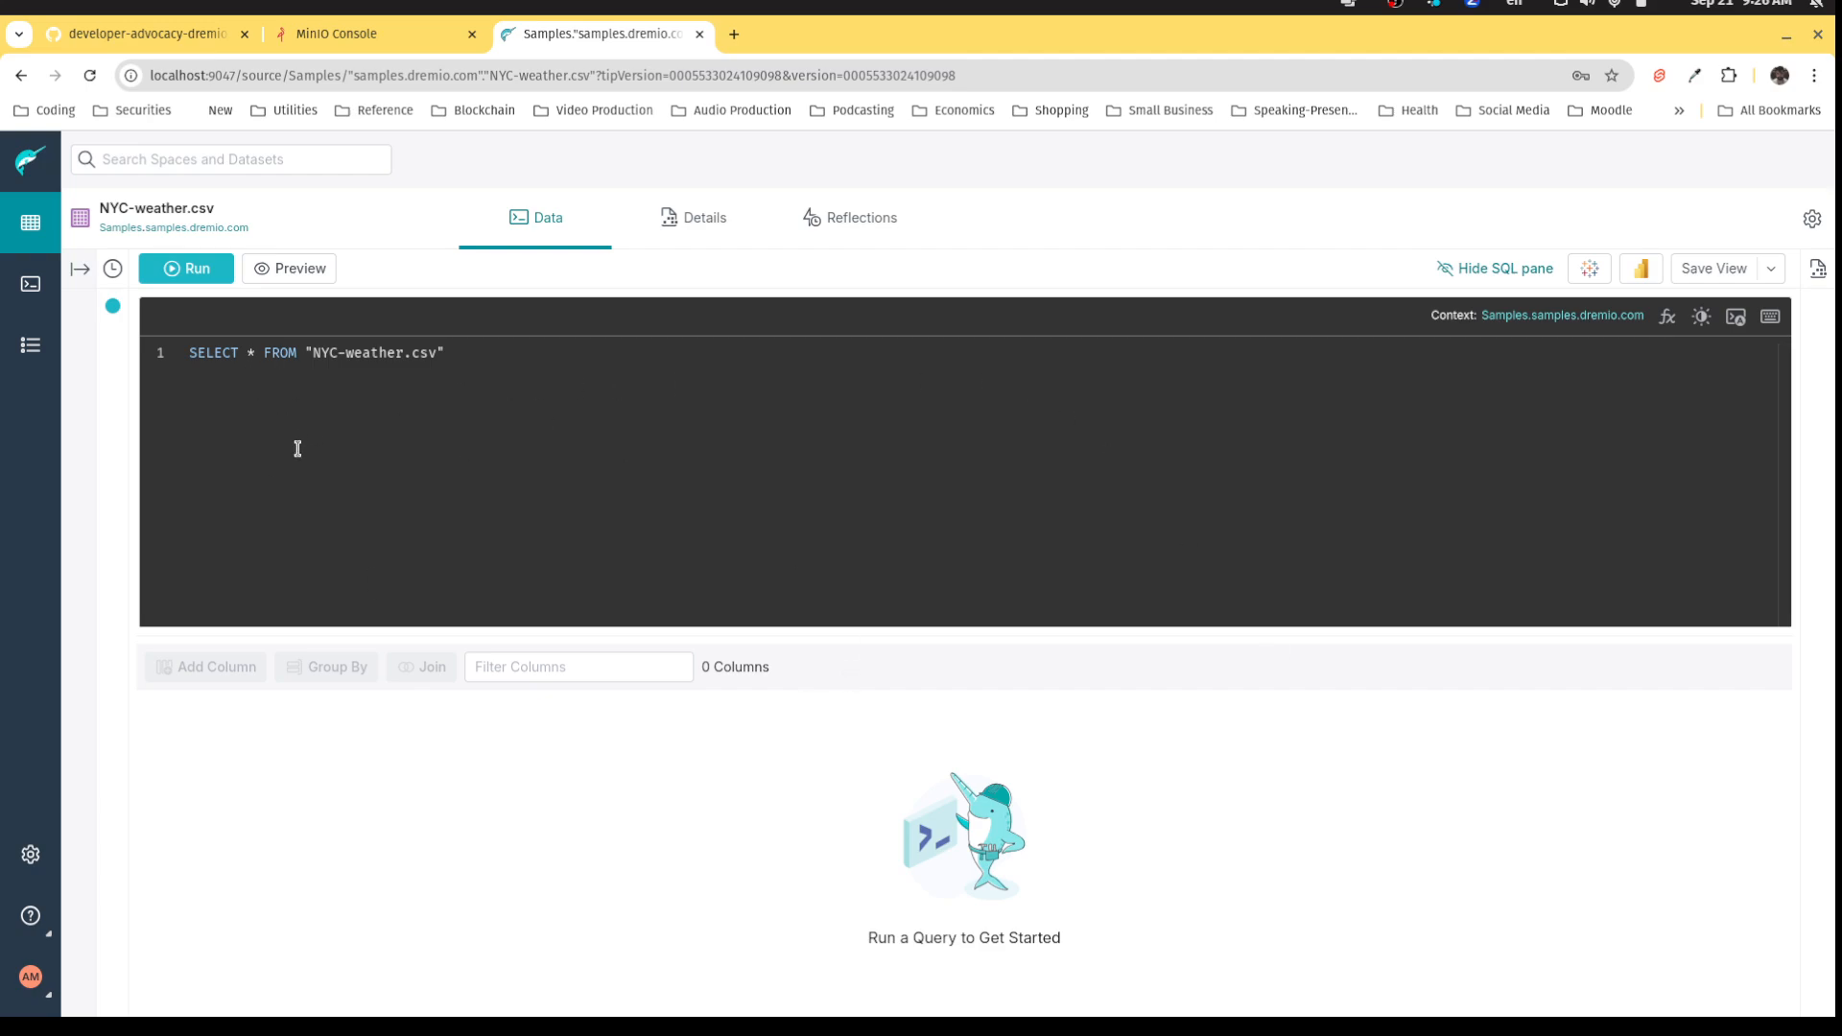
pyautogui.click(187, 273)
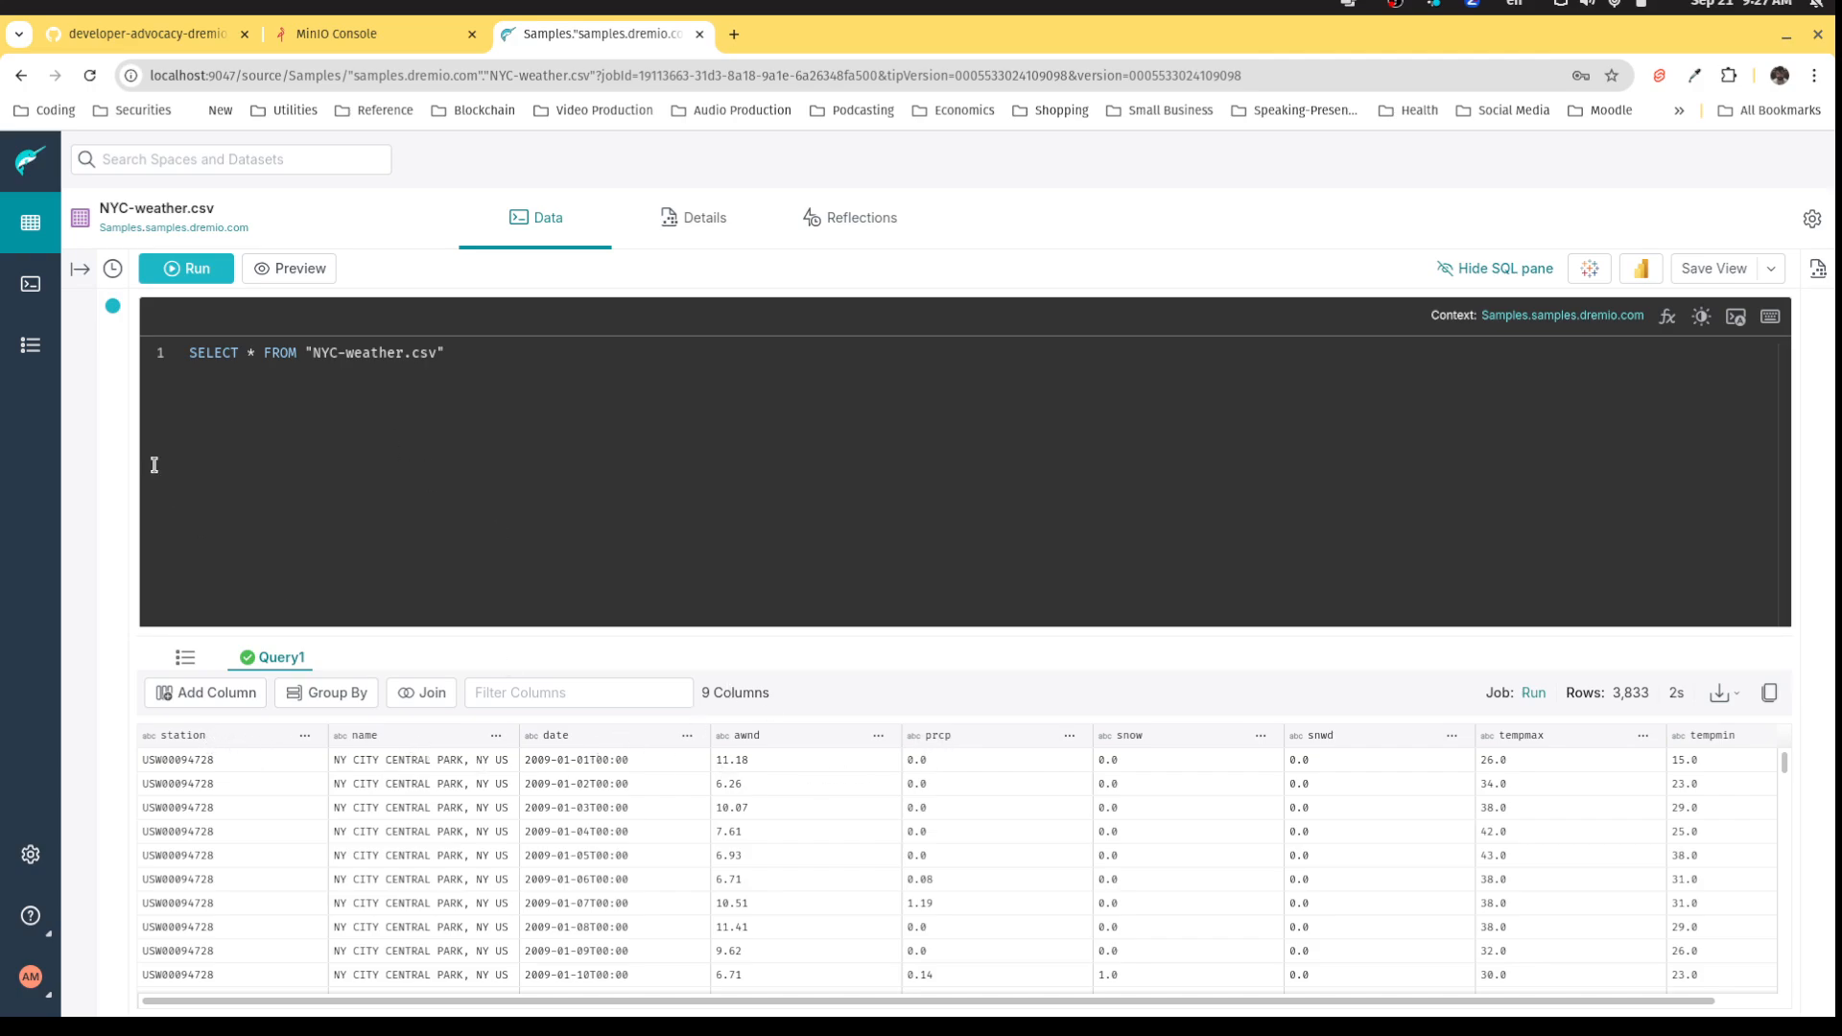
# - Replace the asterisk in the NYC-weather.csv query with the columns station, name, date, prcp
pyautogui.click(269, 352)
pyautogui.press('BackSpace')
pyautogui.write('station, ')
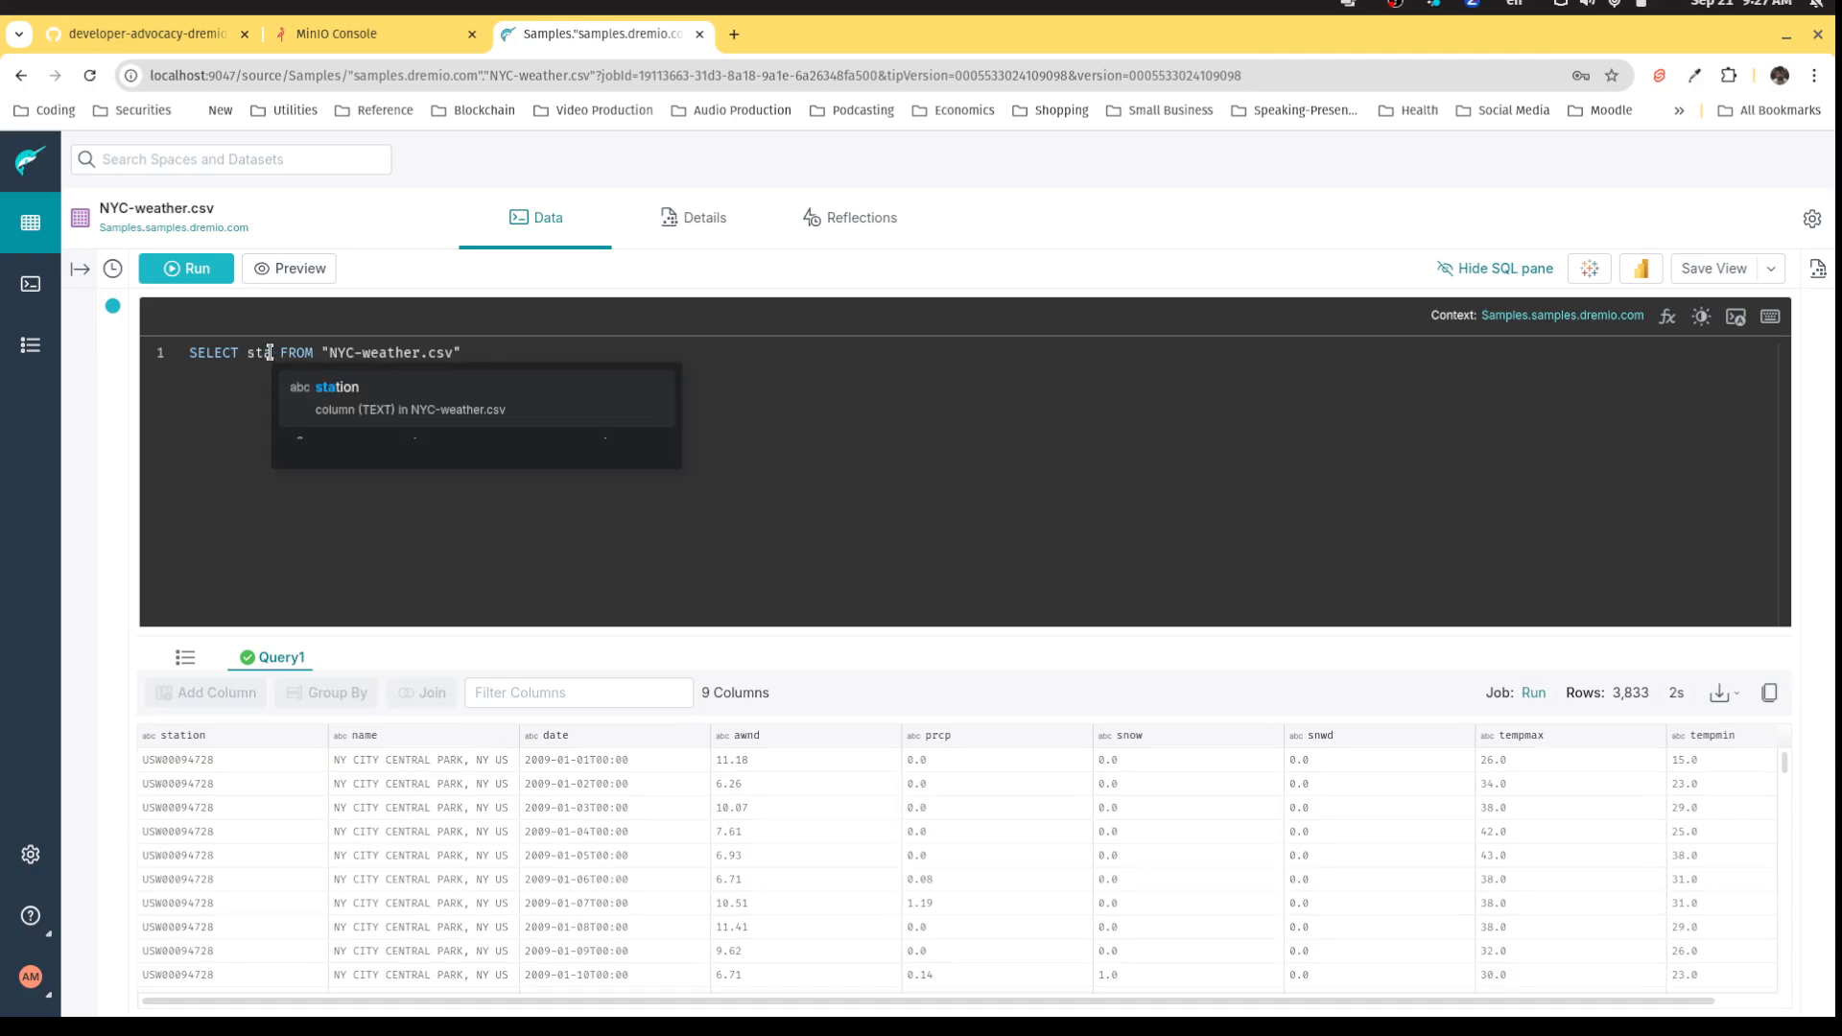
pyautogui.write('name, date')
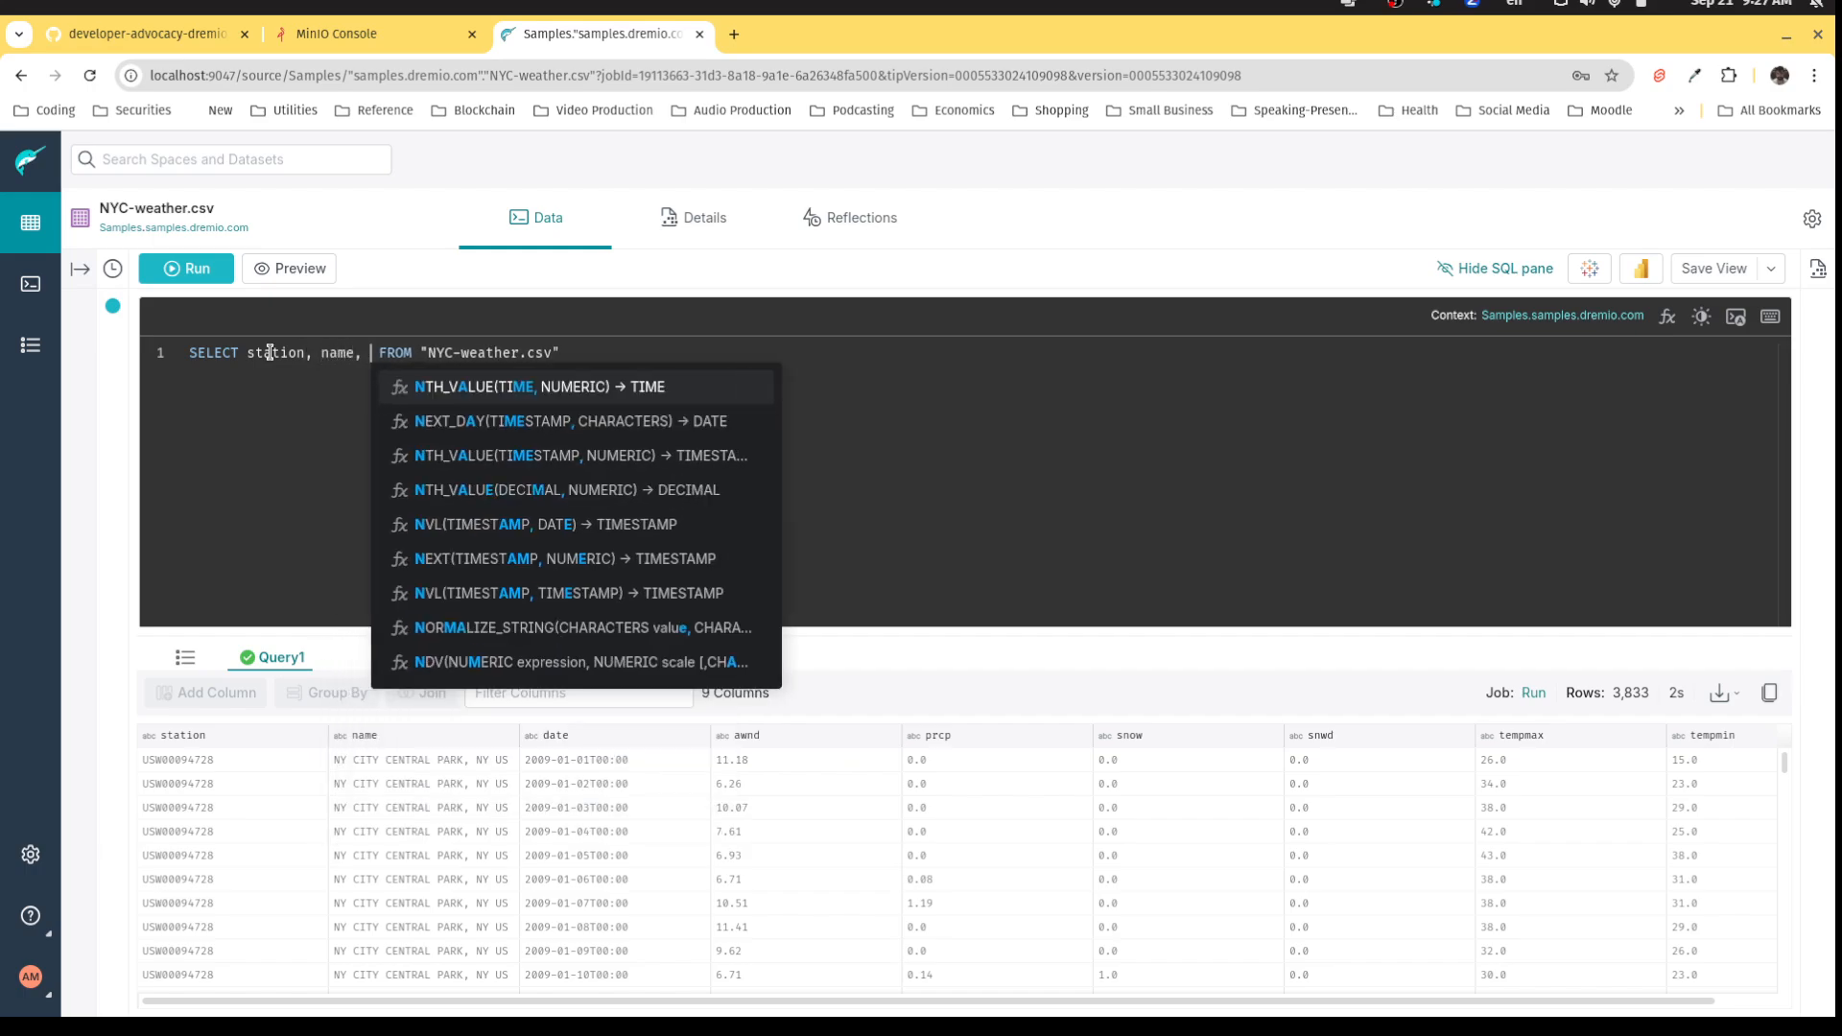
pyautogui.write(', prcp')
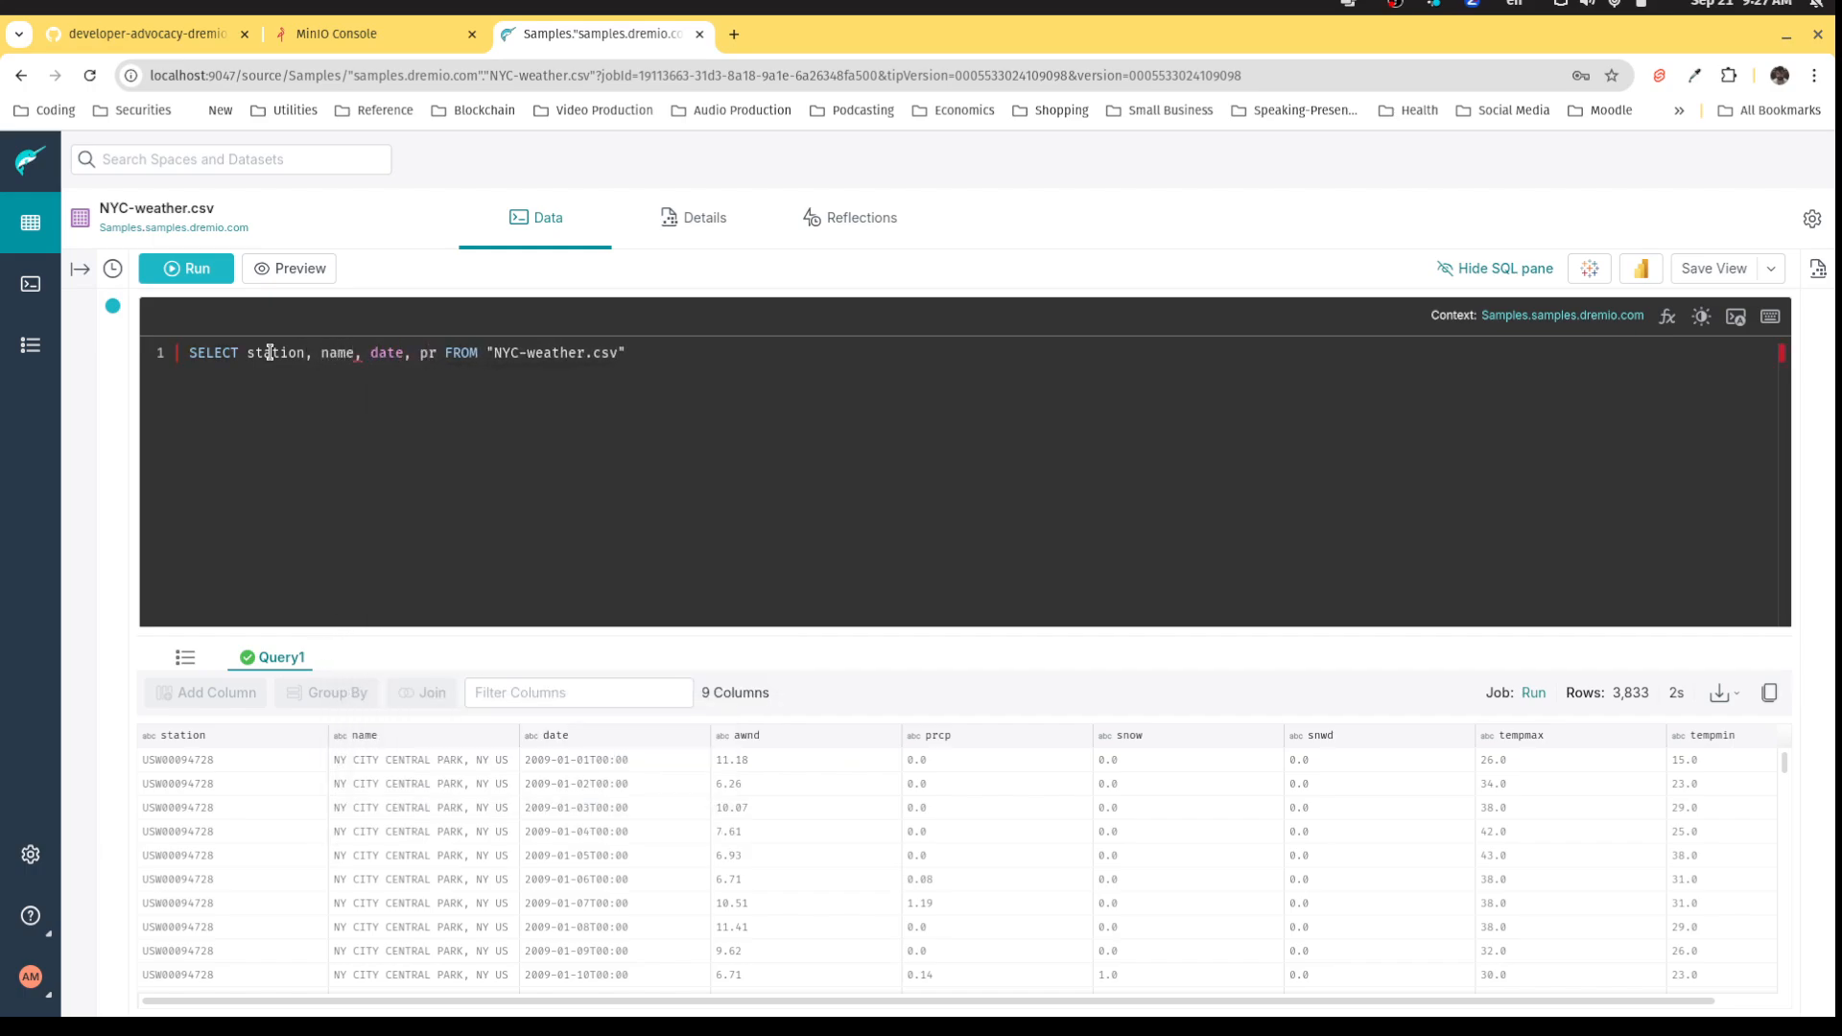
# - Enclose the date column name in double quotes in the SELECT statement and run the query
pyautogui.press('Left')
pyautogui.press('Left')
pyautogui.press('Left')
pyautogui.press('Left')
pyautogui.press('Left')
pyautogui.press('Left')
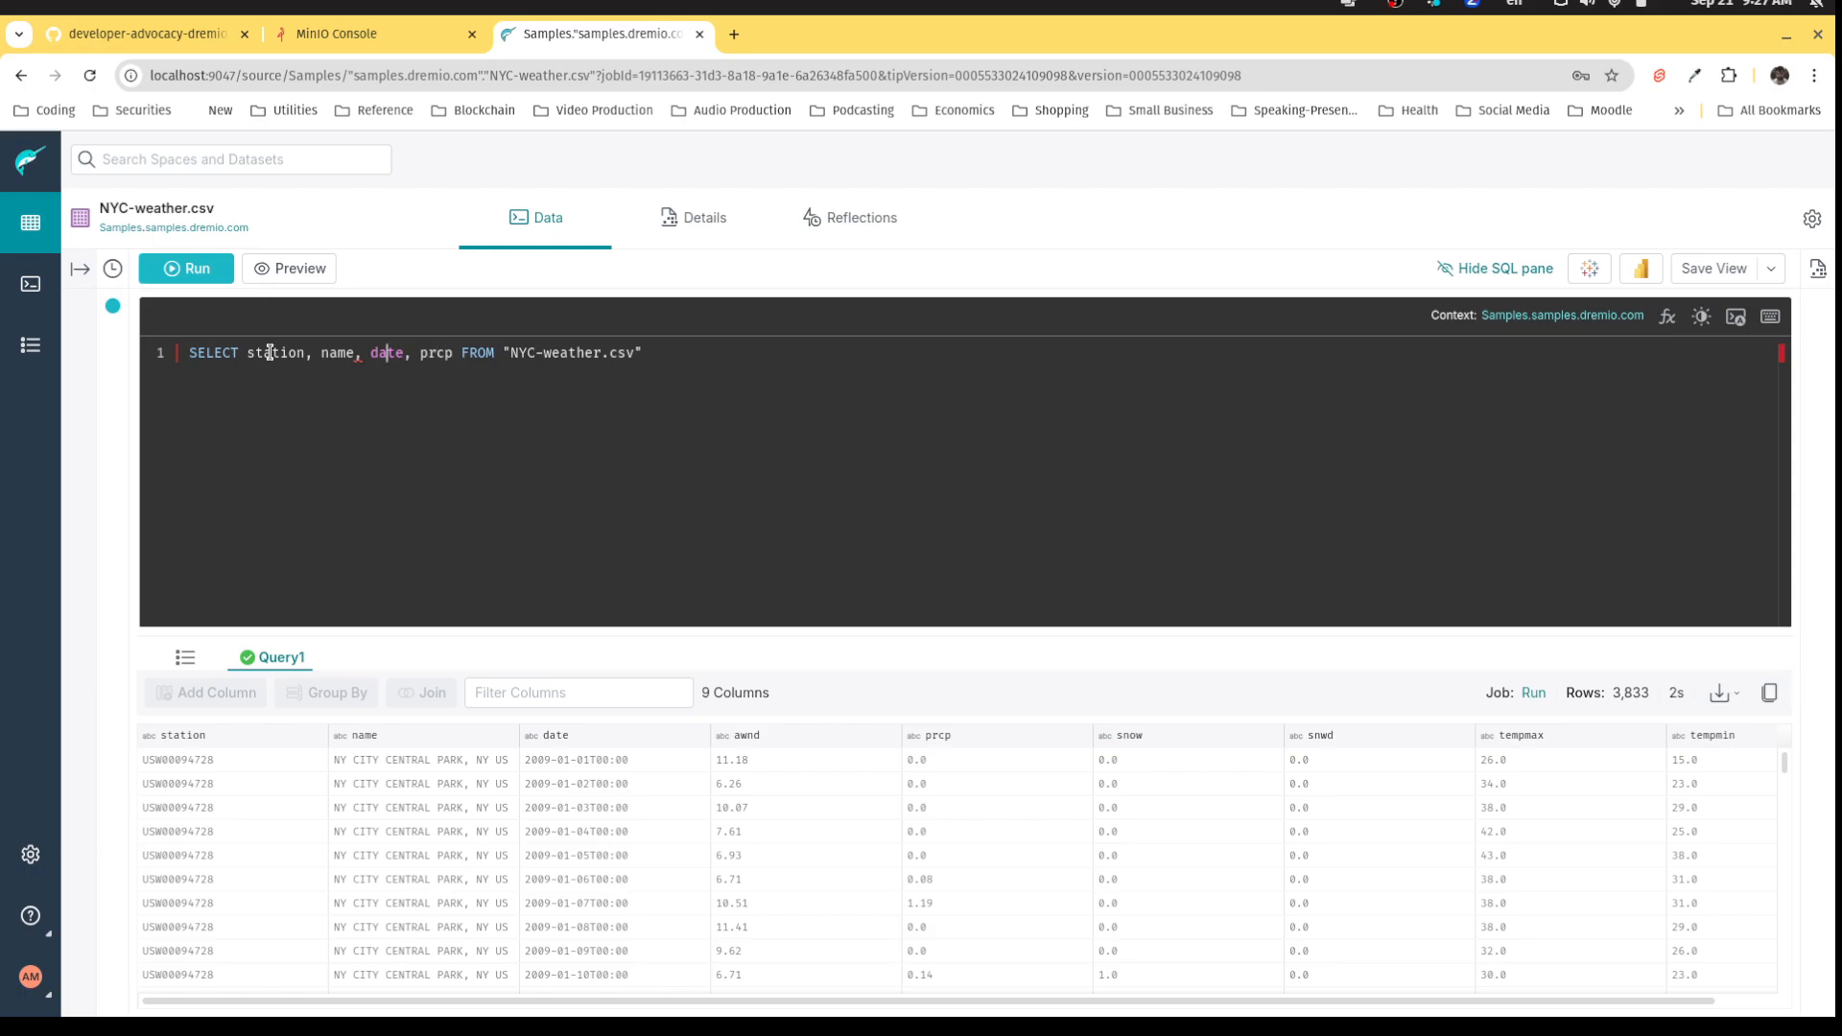
pyautogui.hotkey('ctrl', 'shift', 'Left')
pyautogui.write('"date')
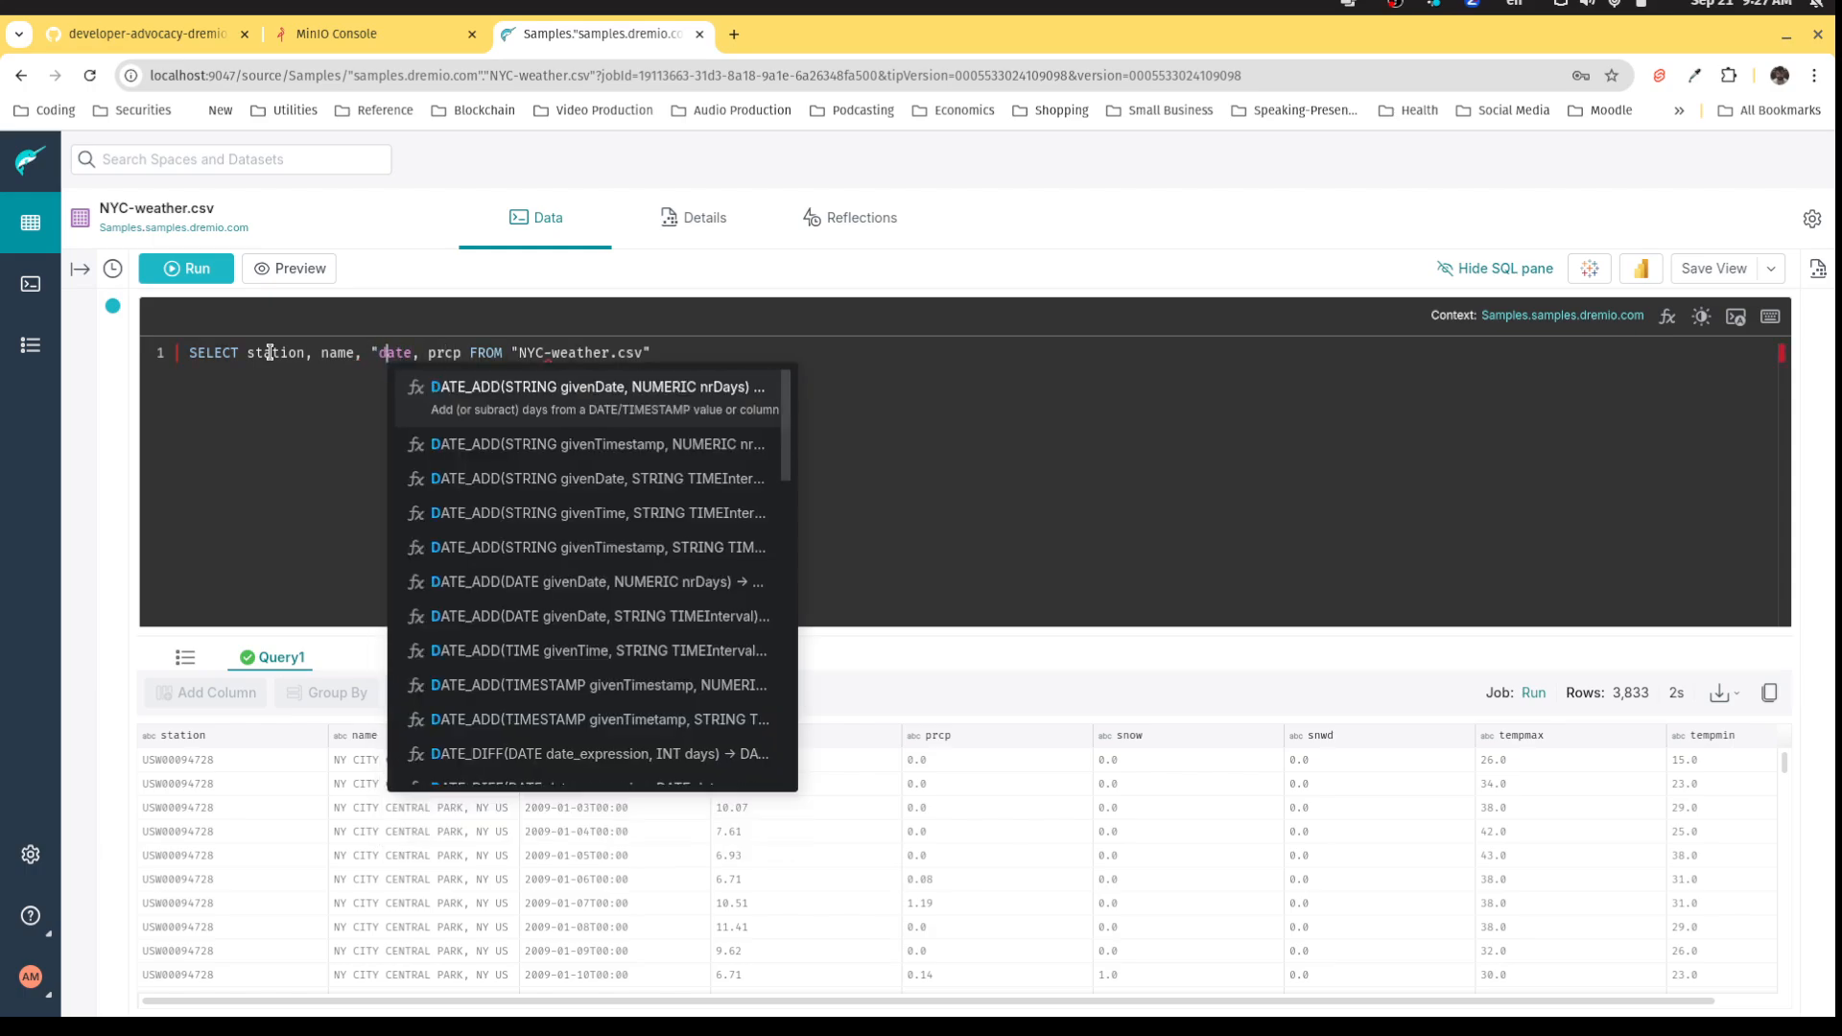
pyautogui.write('"')
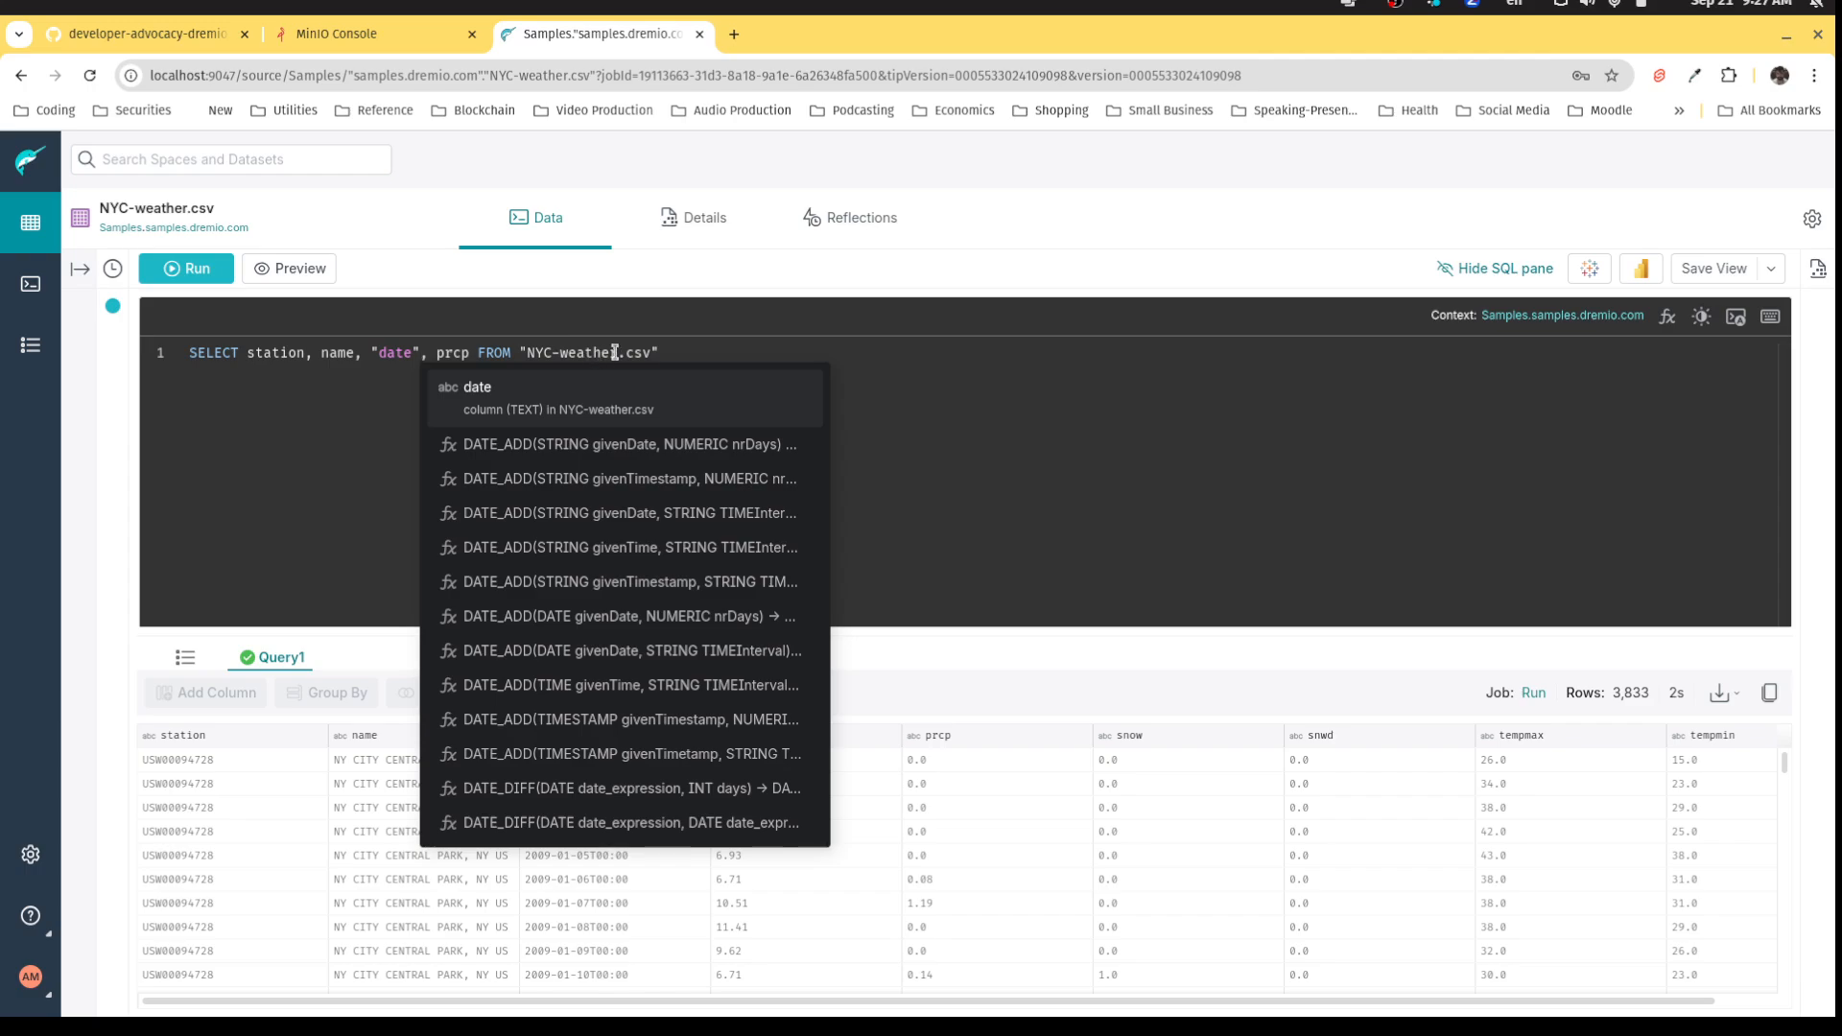
pyautogui.click(679, 352)
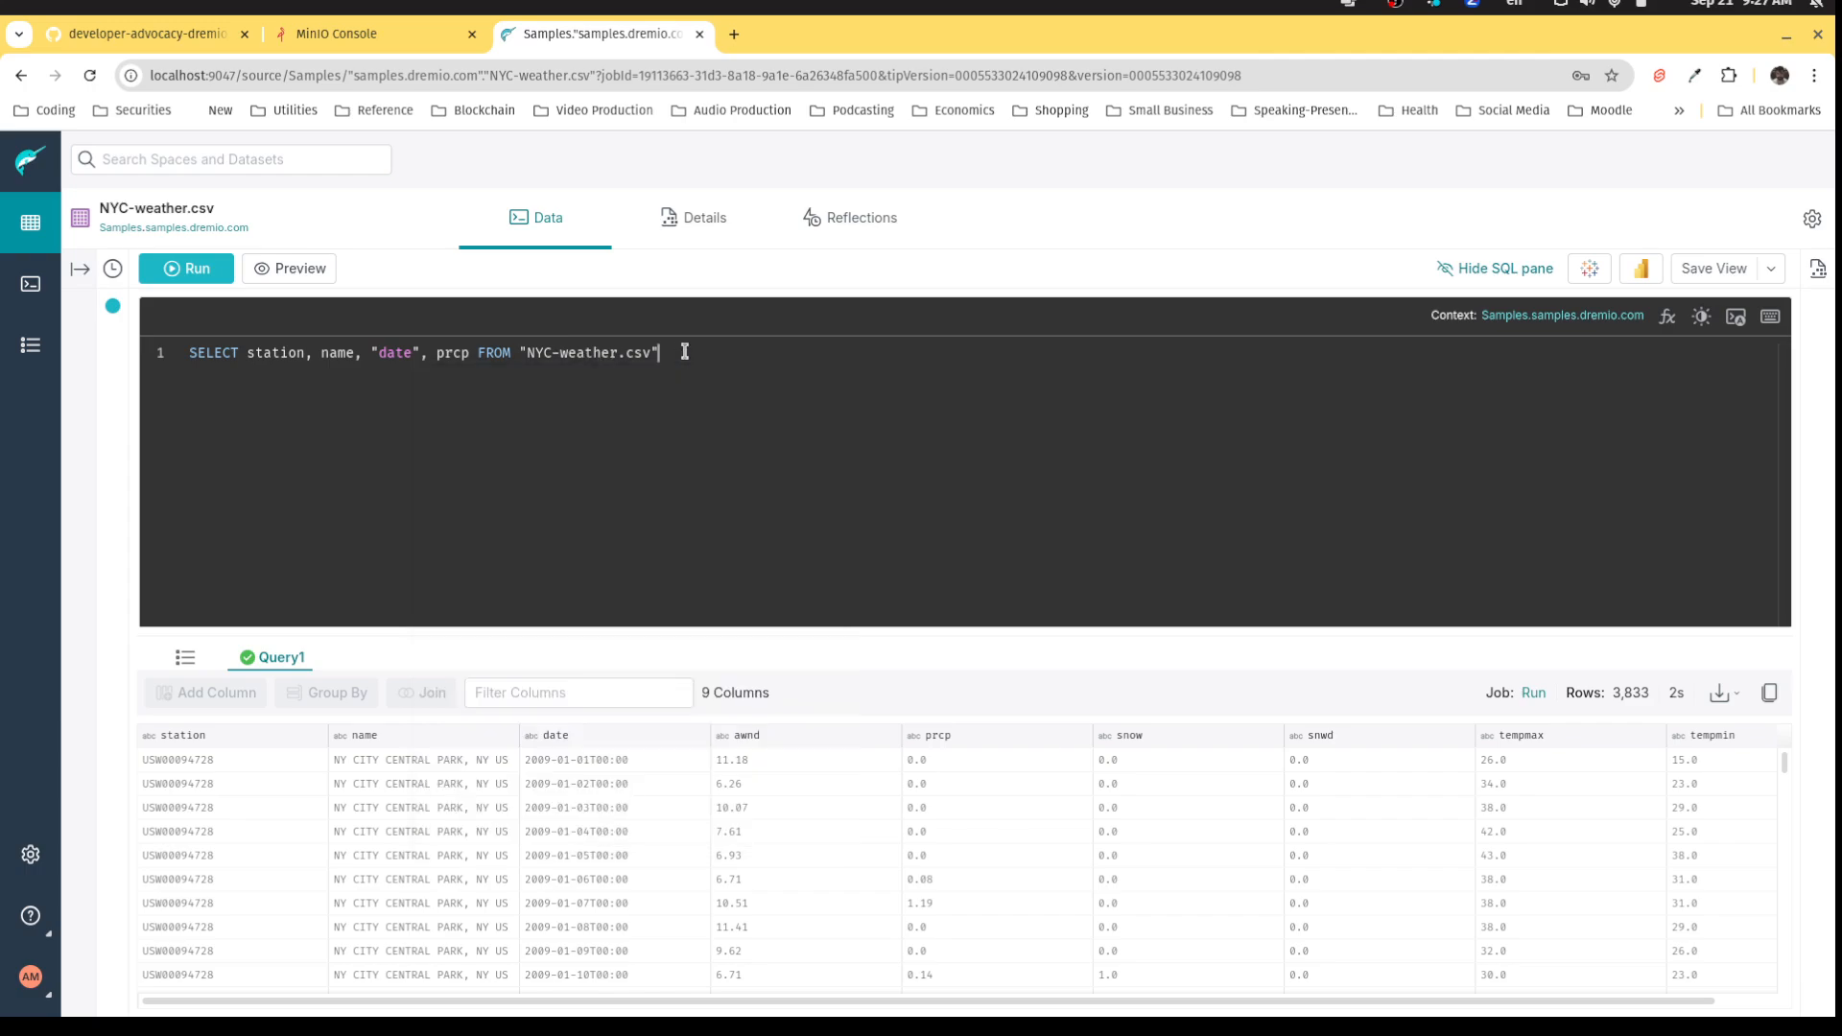
pyautogui.click(219, 272)
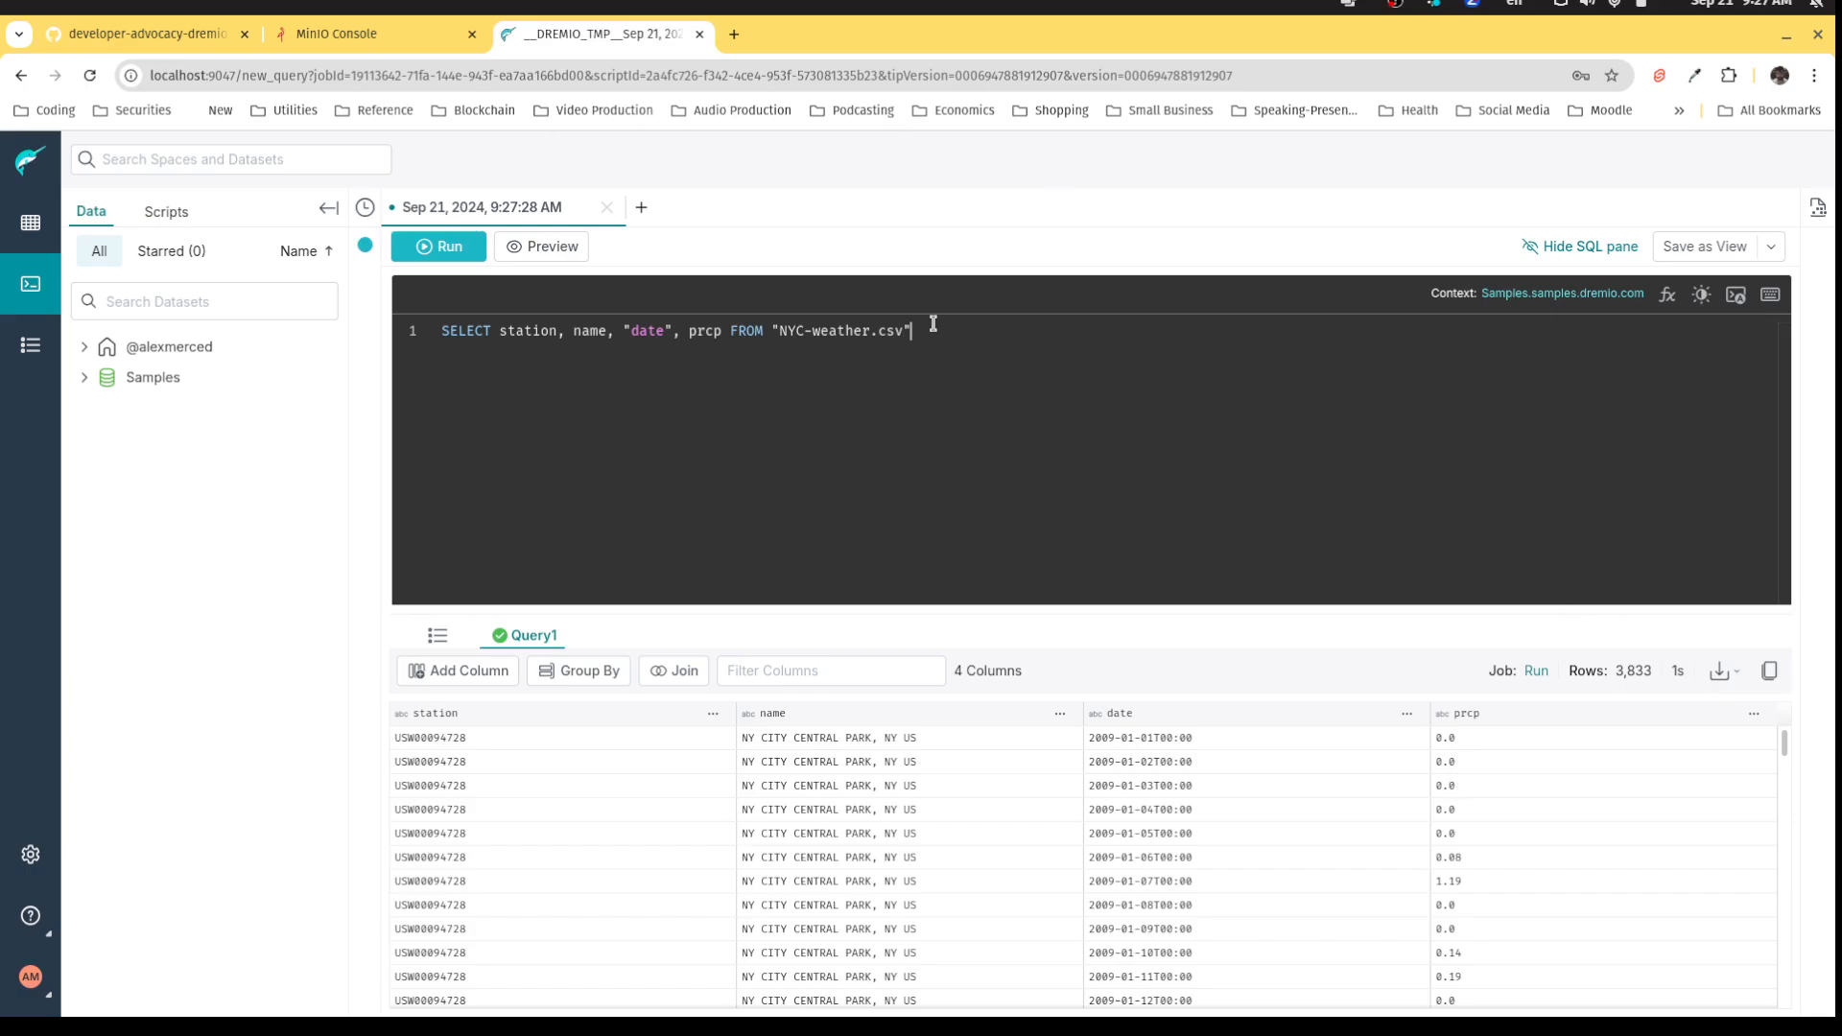
# - Save the four-column weather query as a view named my_first_view in the home space
pyautogui.moveTo(933, 330); pyautogui.dragTo(425, 336)
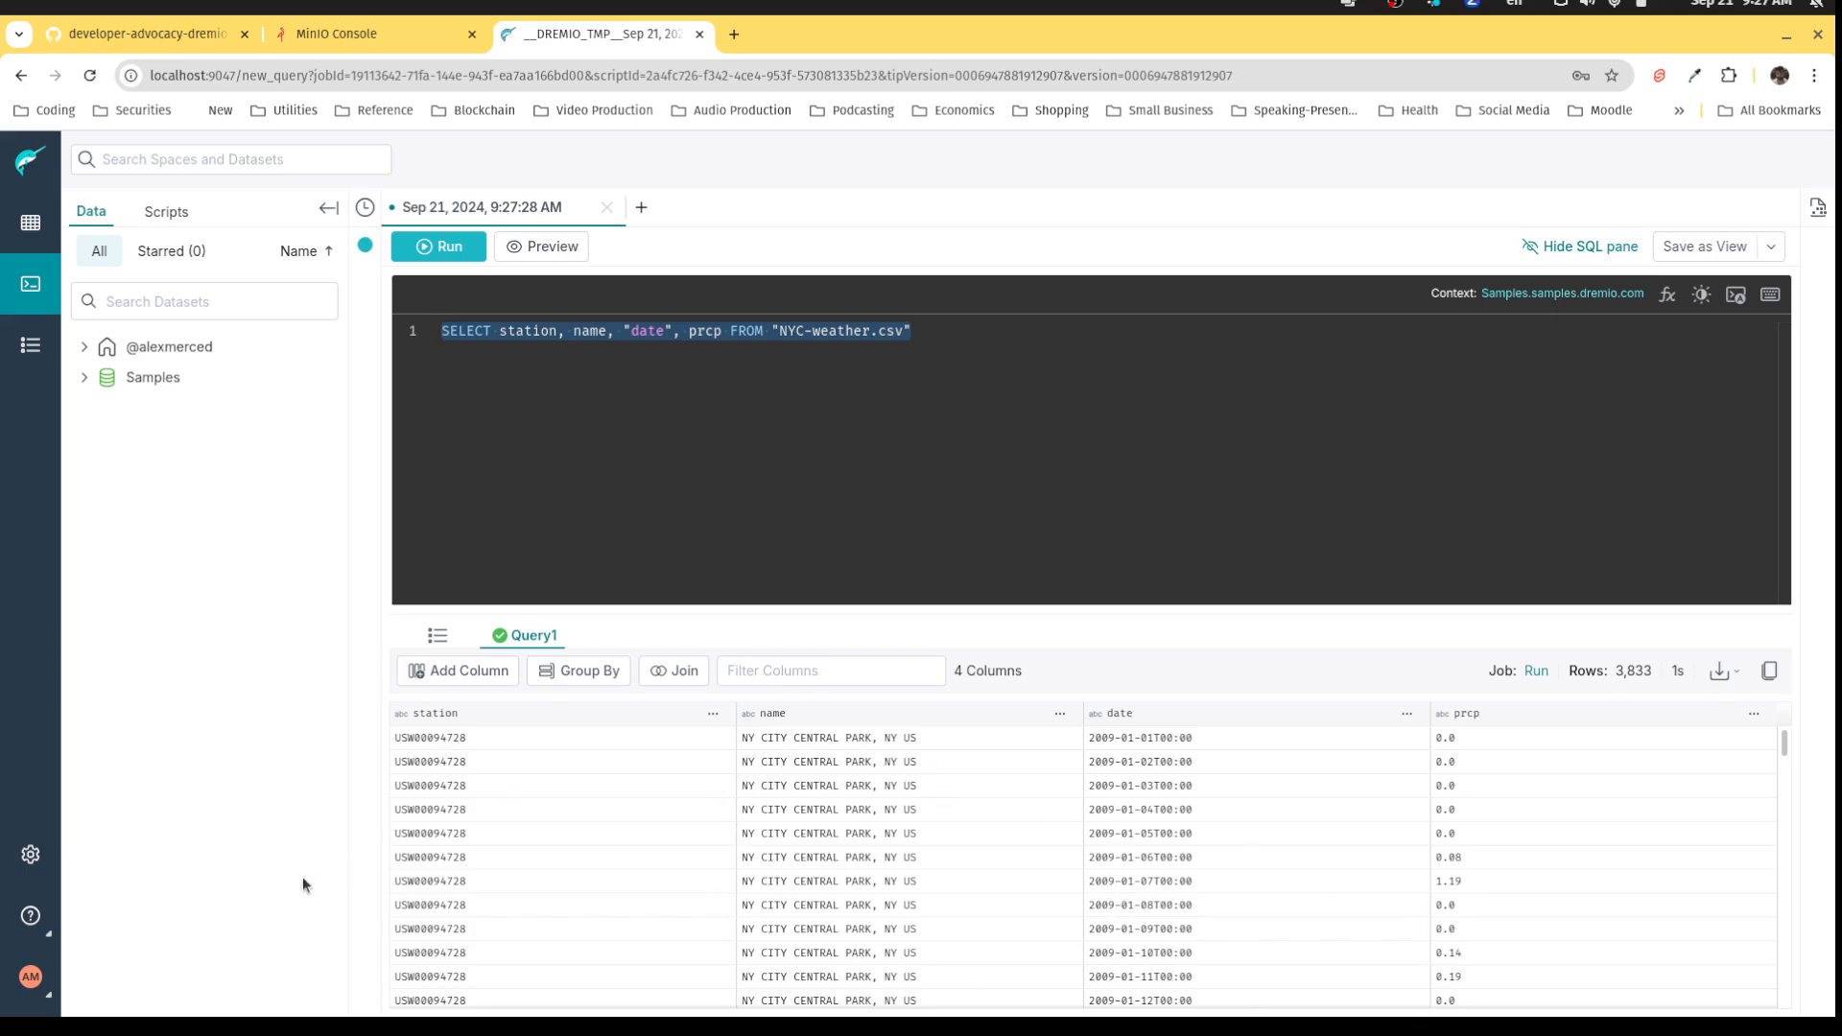
pyautogui.click(1765, 248)
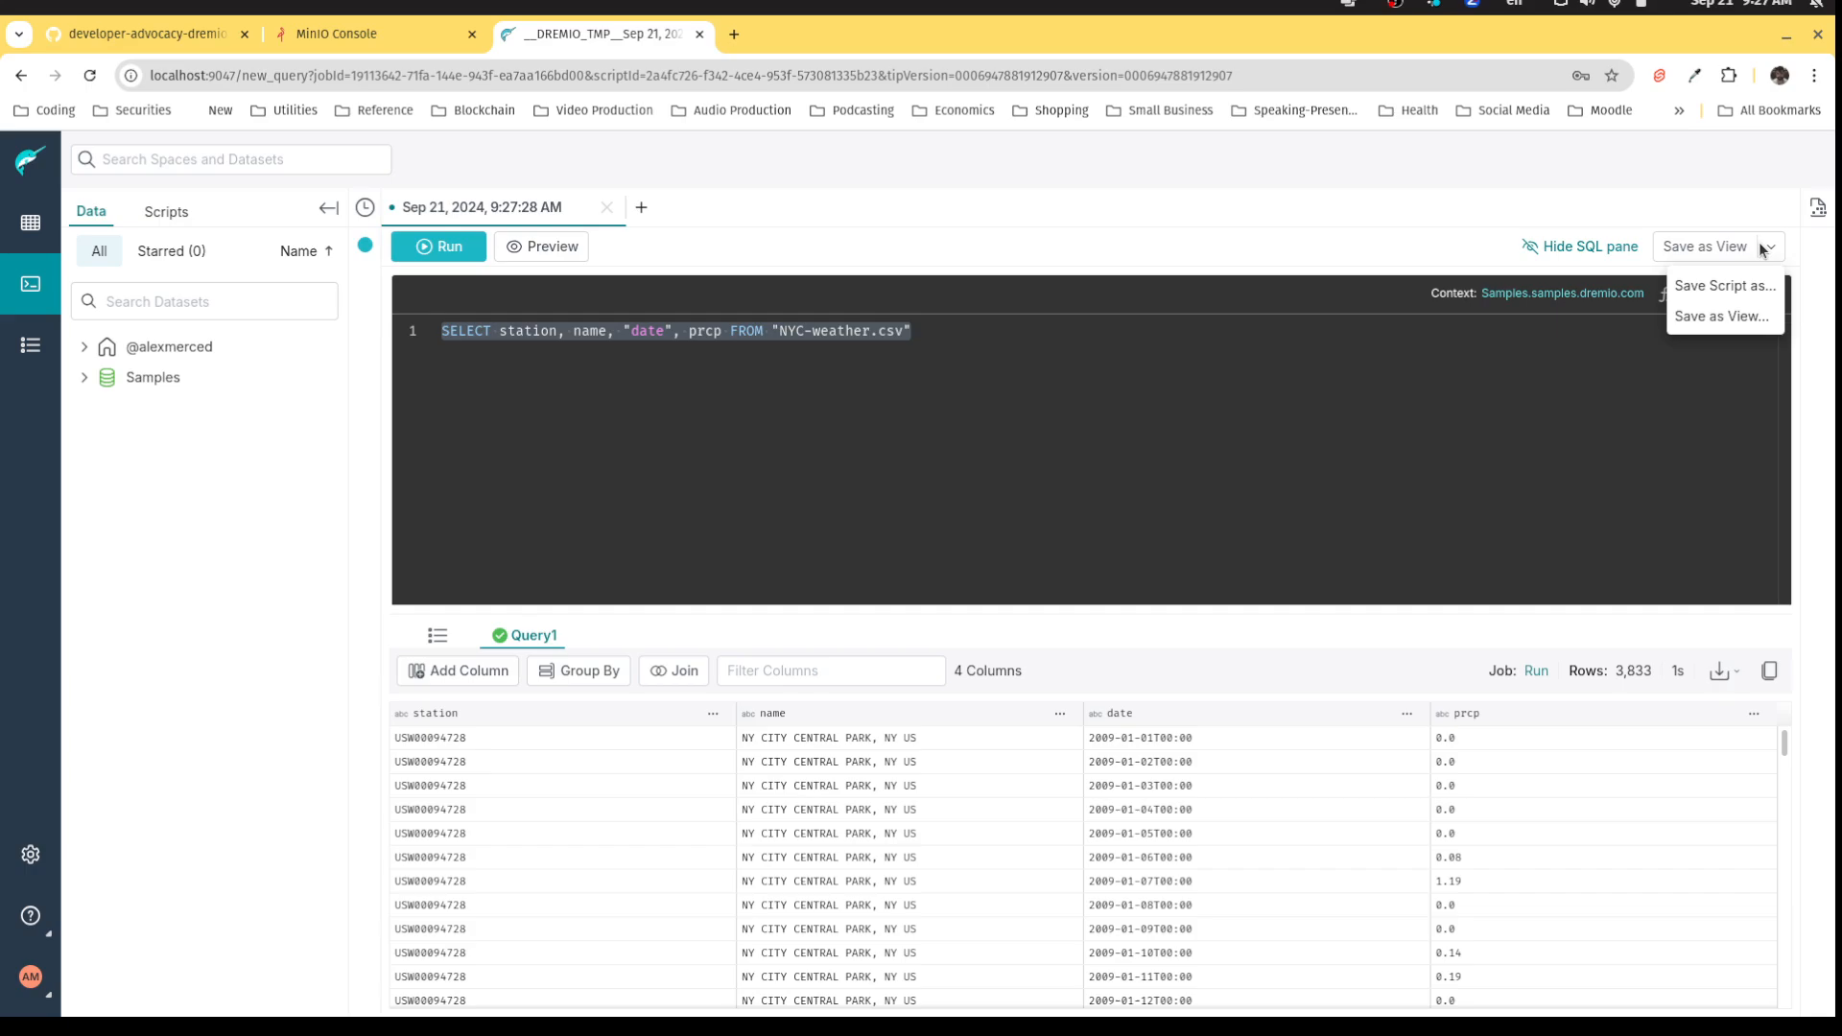
pyautogui.click(1723, 317)
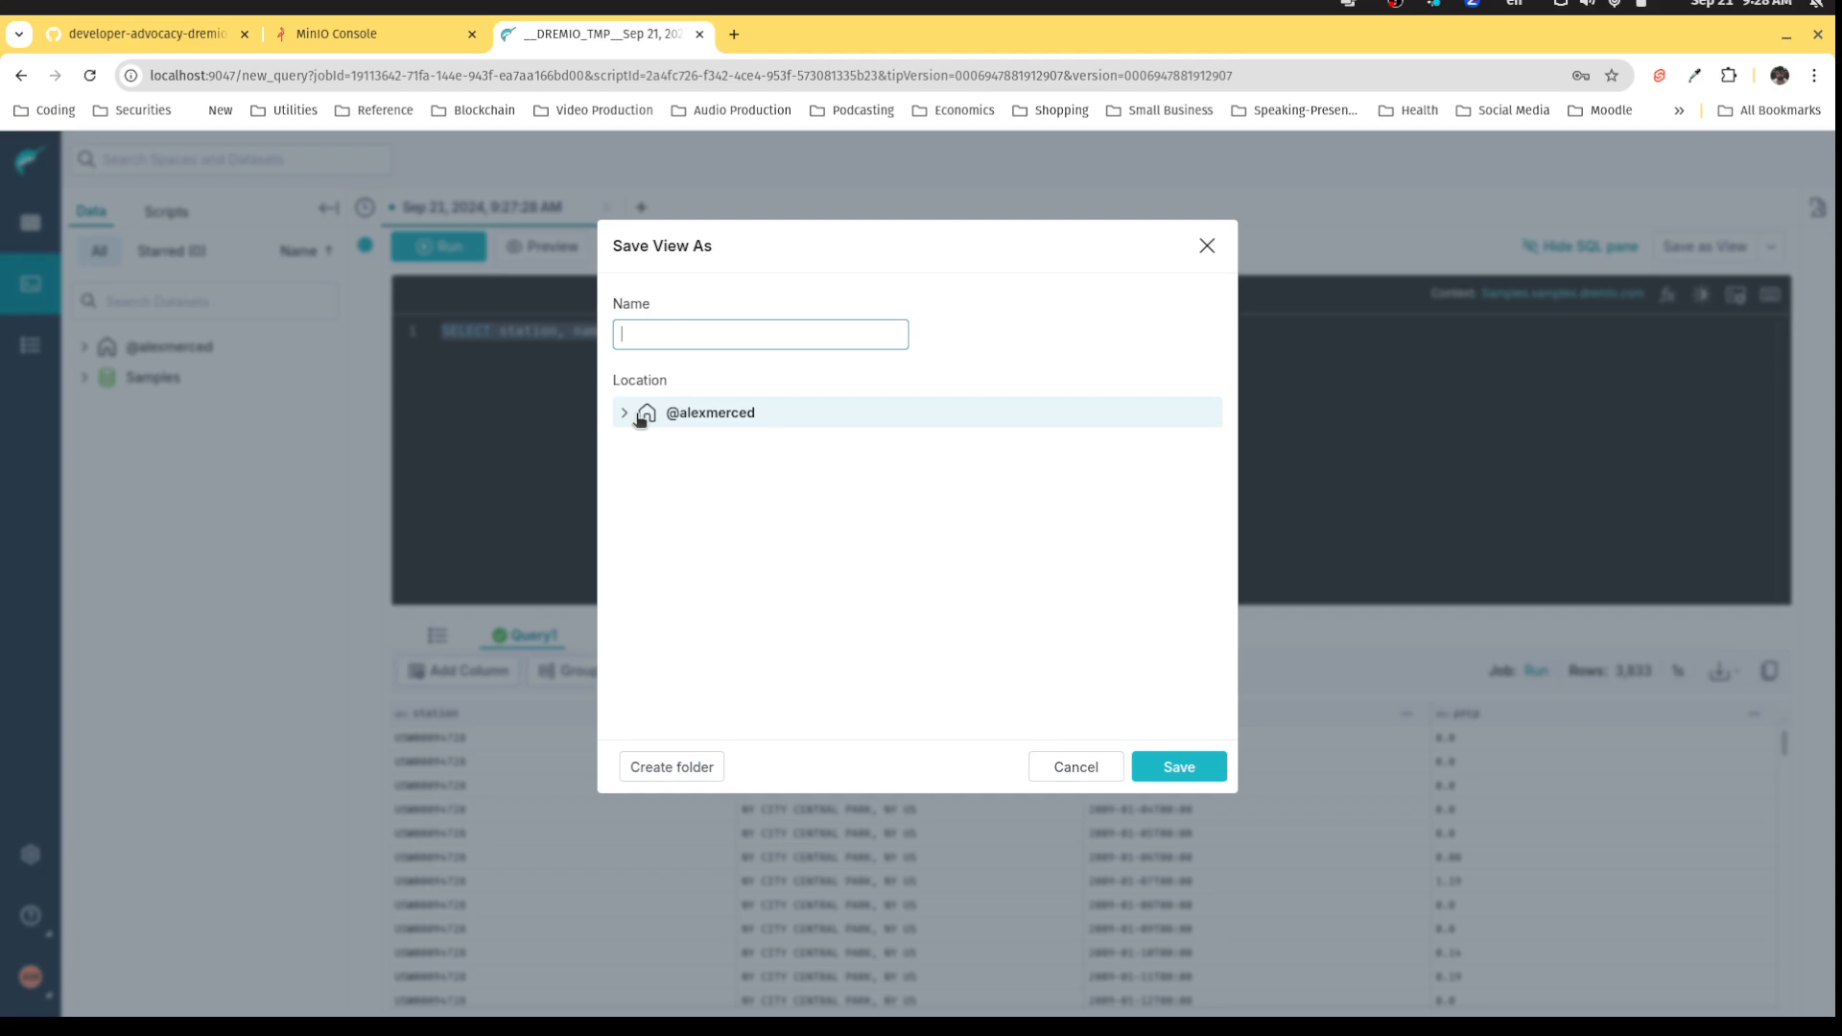
pyautogui.write('my')
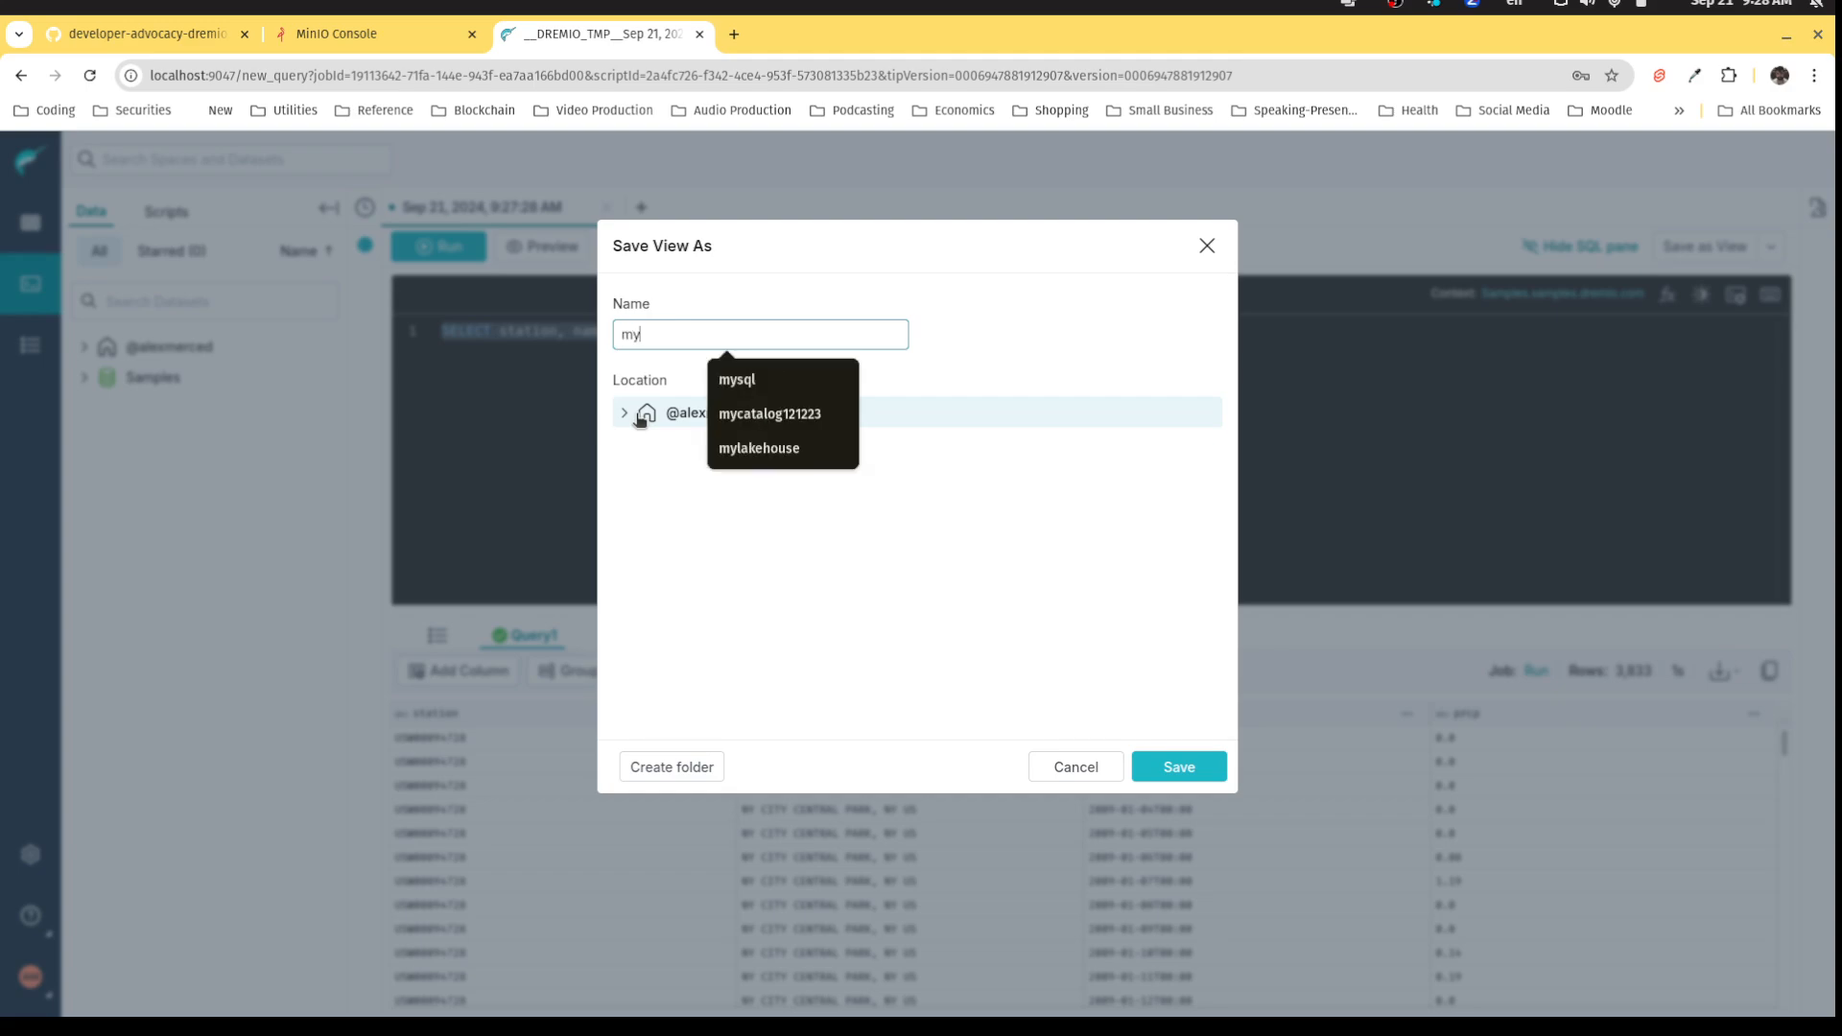
pyautogui.write('_first_view')
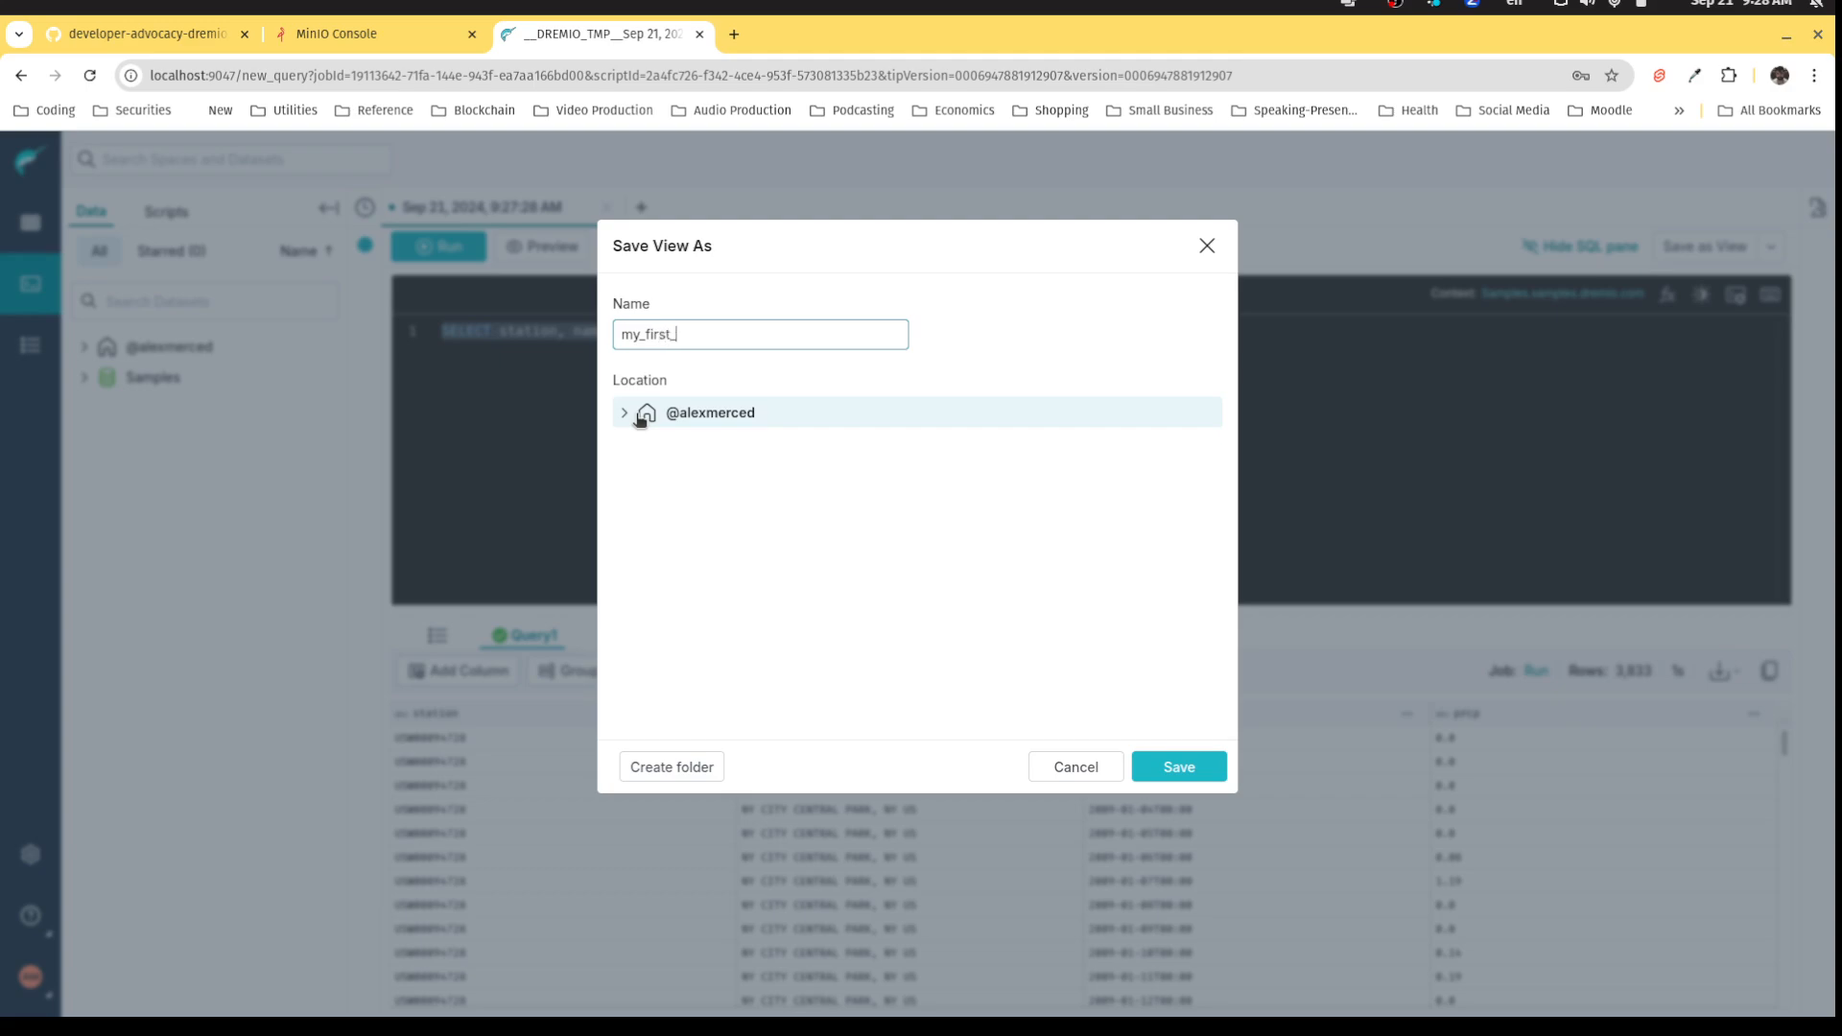
pyautogui.click(1150, 770)
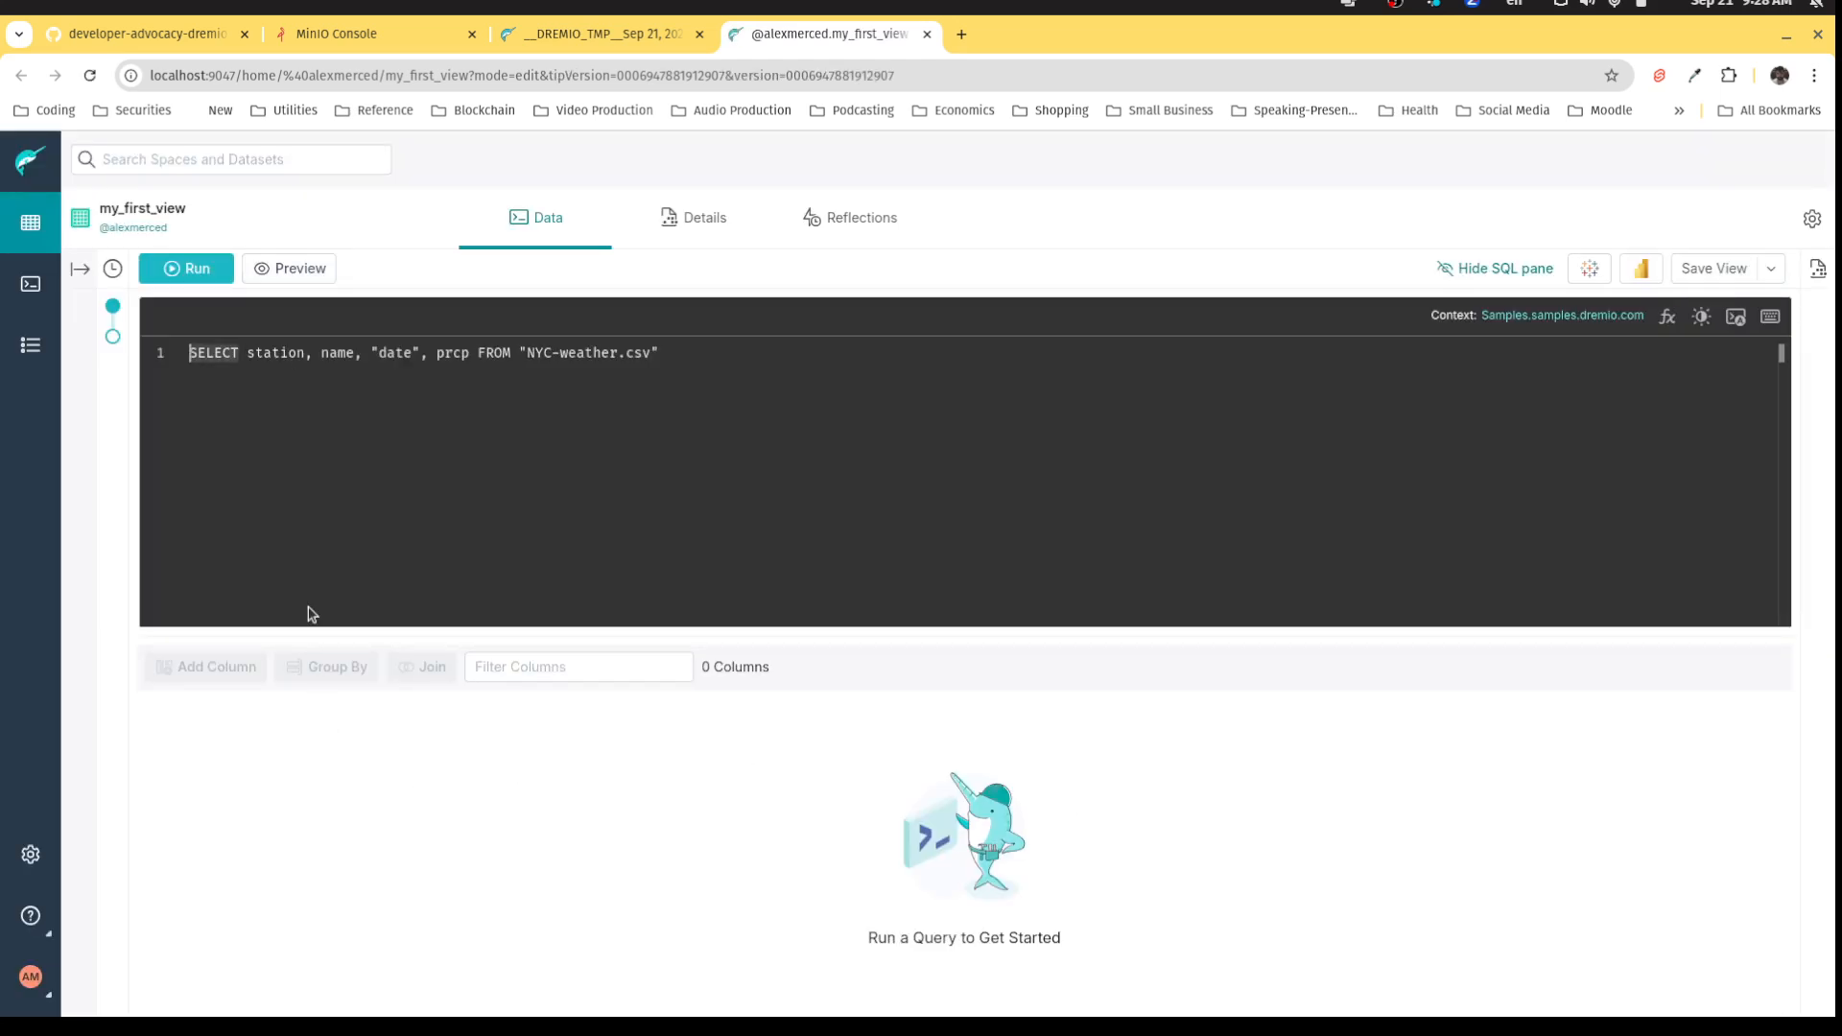
# - Review the home space's datasets, the SQL runner and the list of executed jobs
pyautogui.click(33, 227)
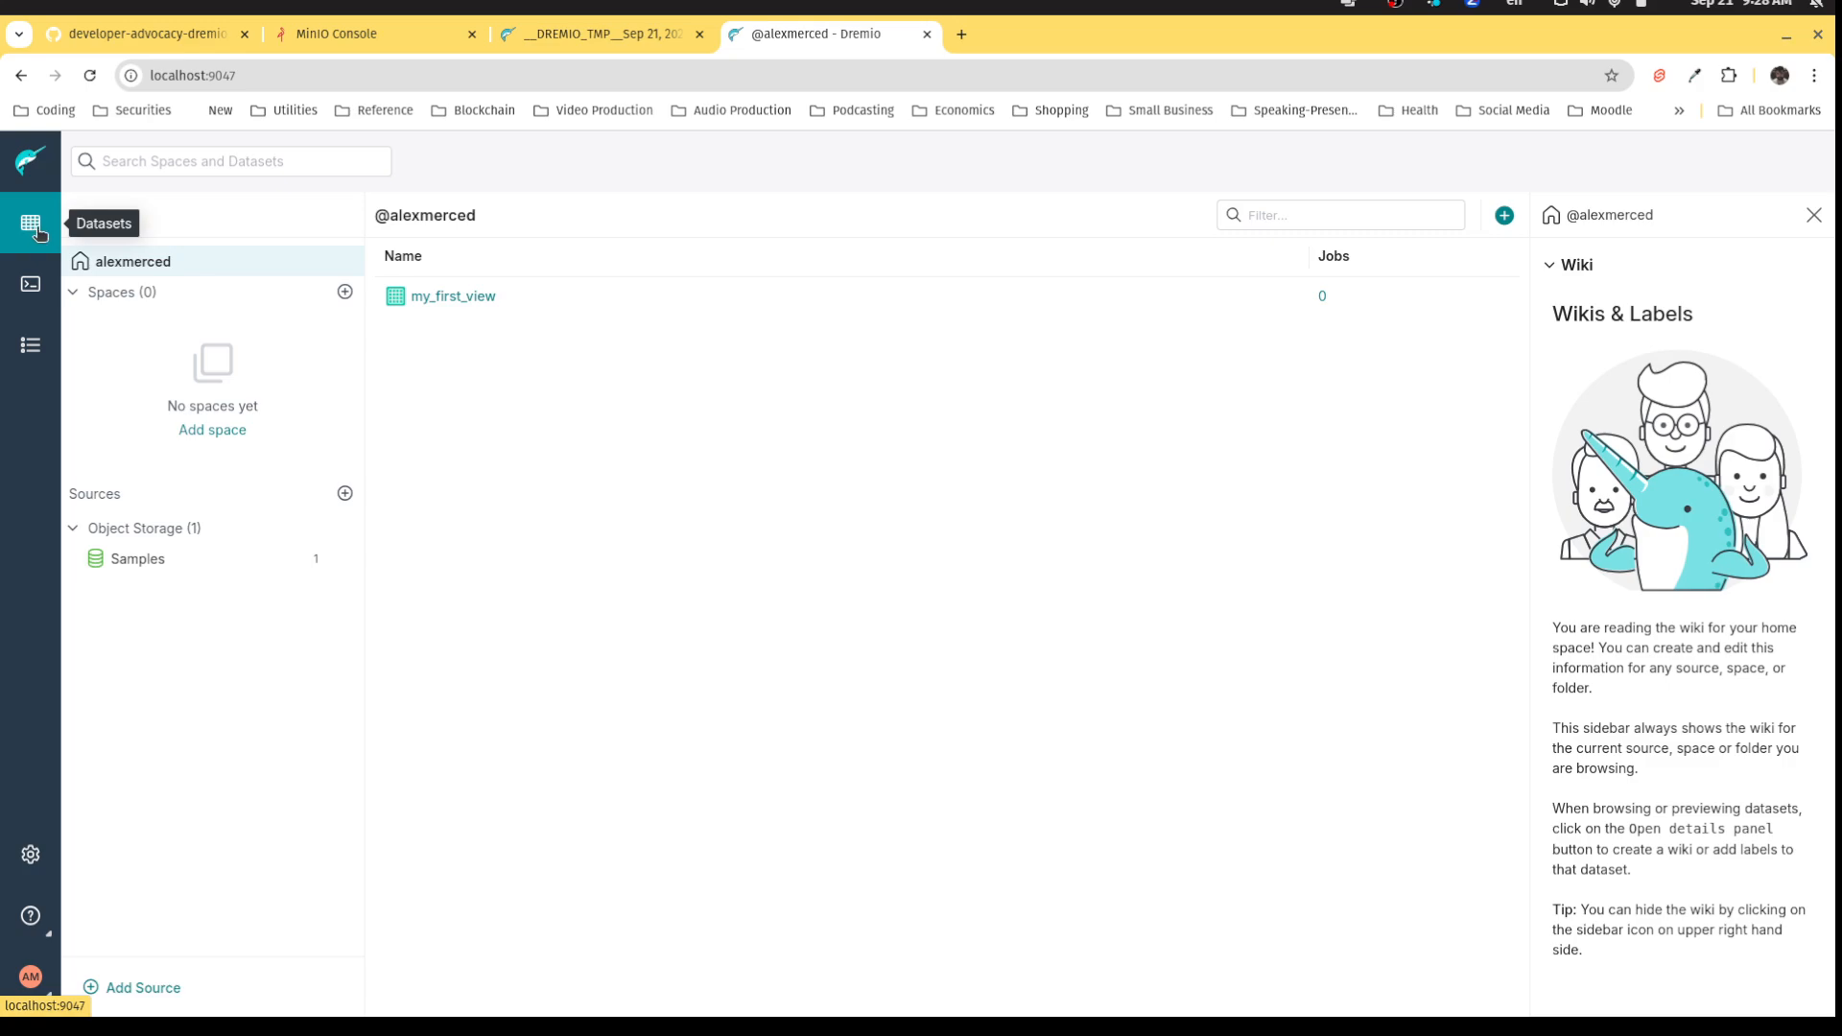
pyautogui.click(31, 290)
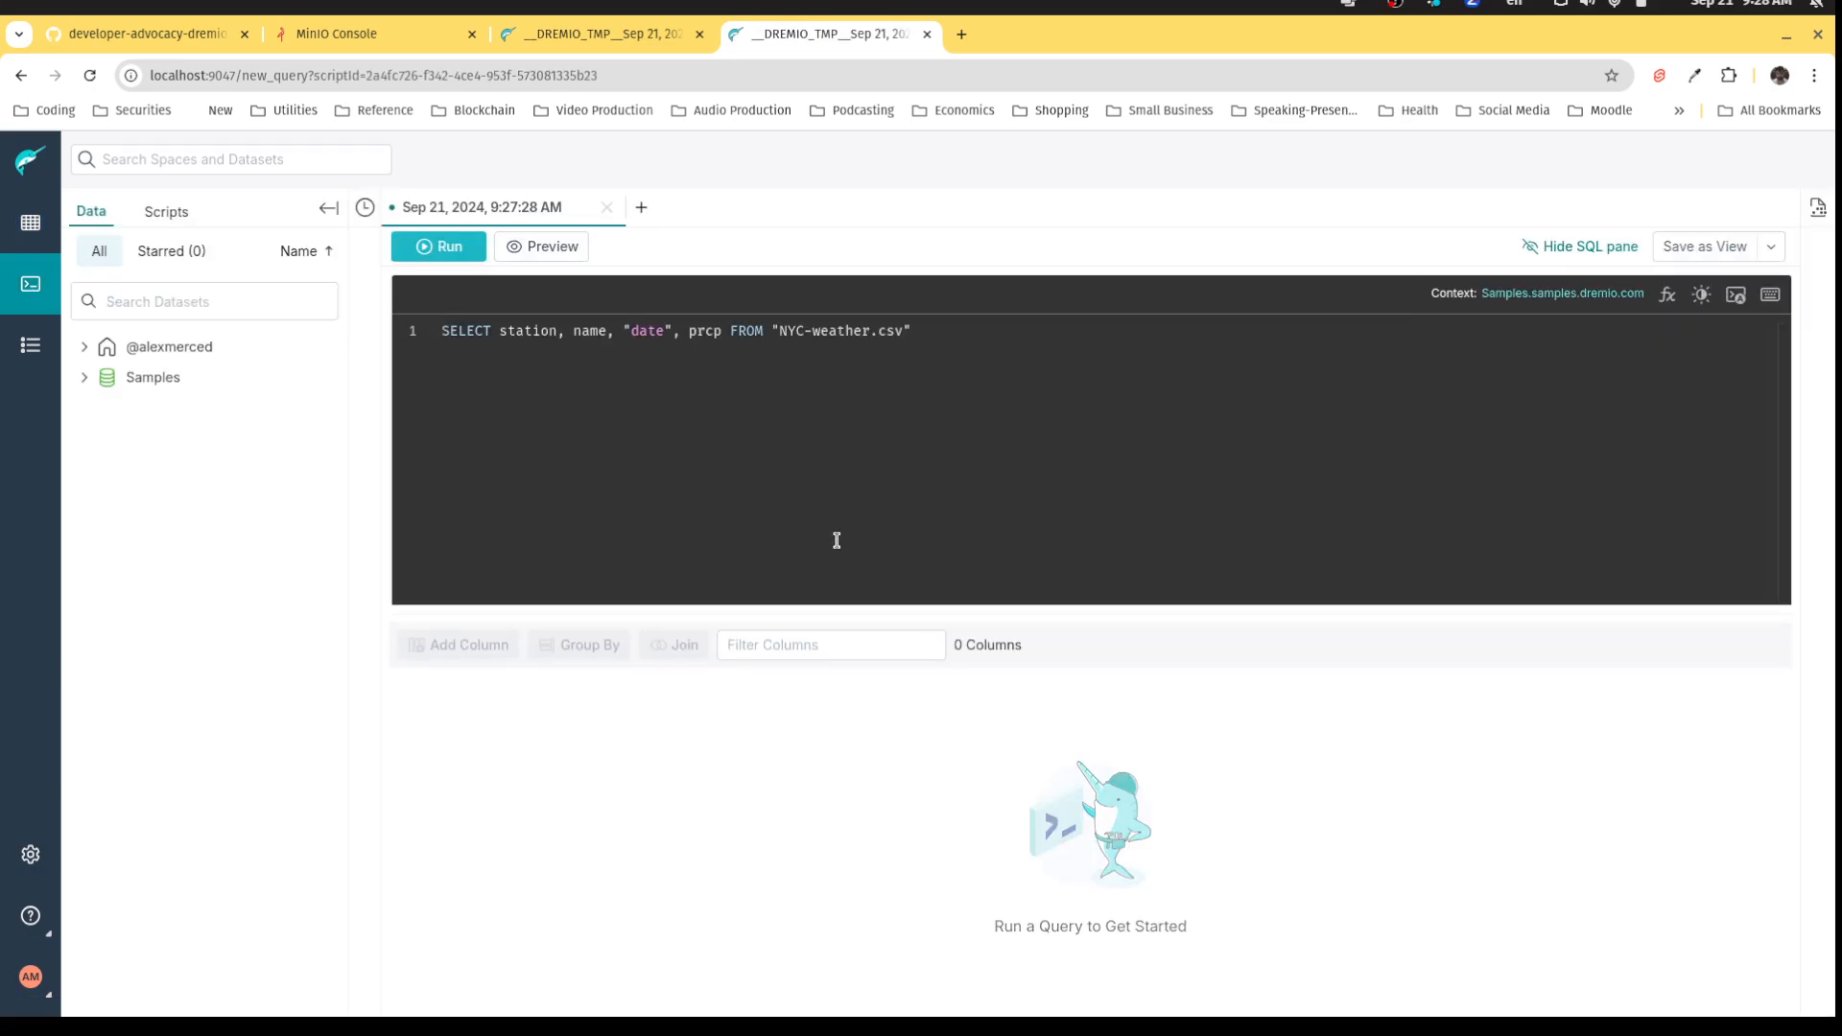
pyautogui.click(30, 346)
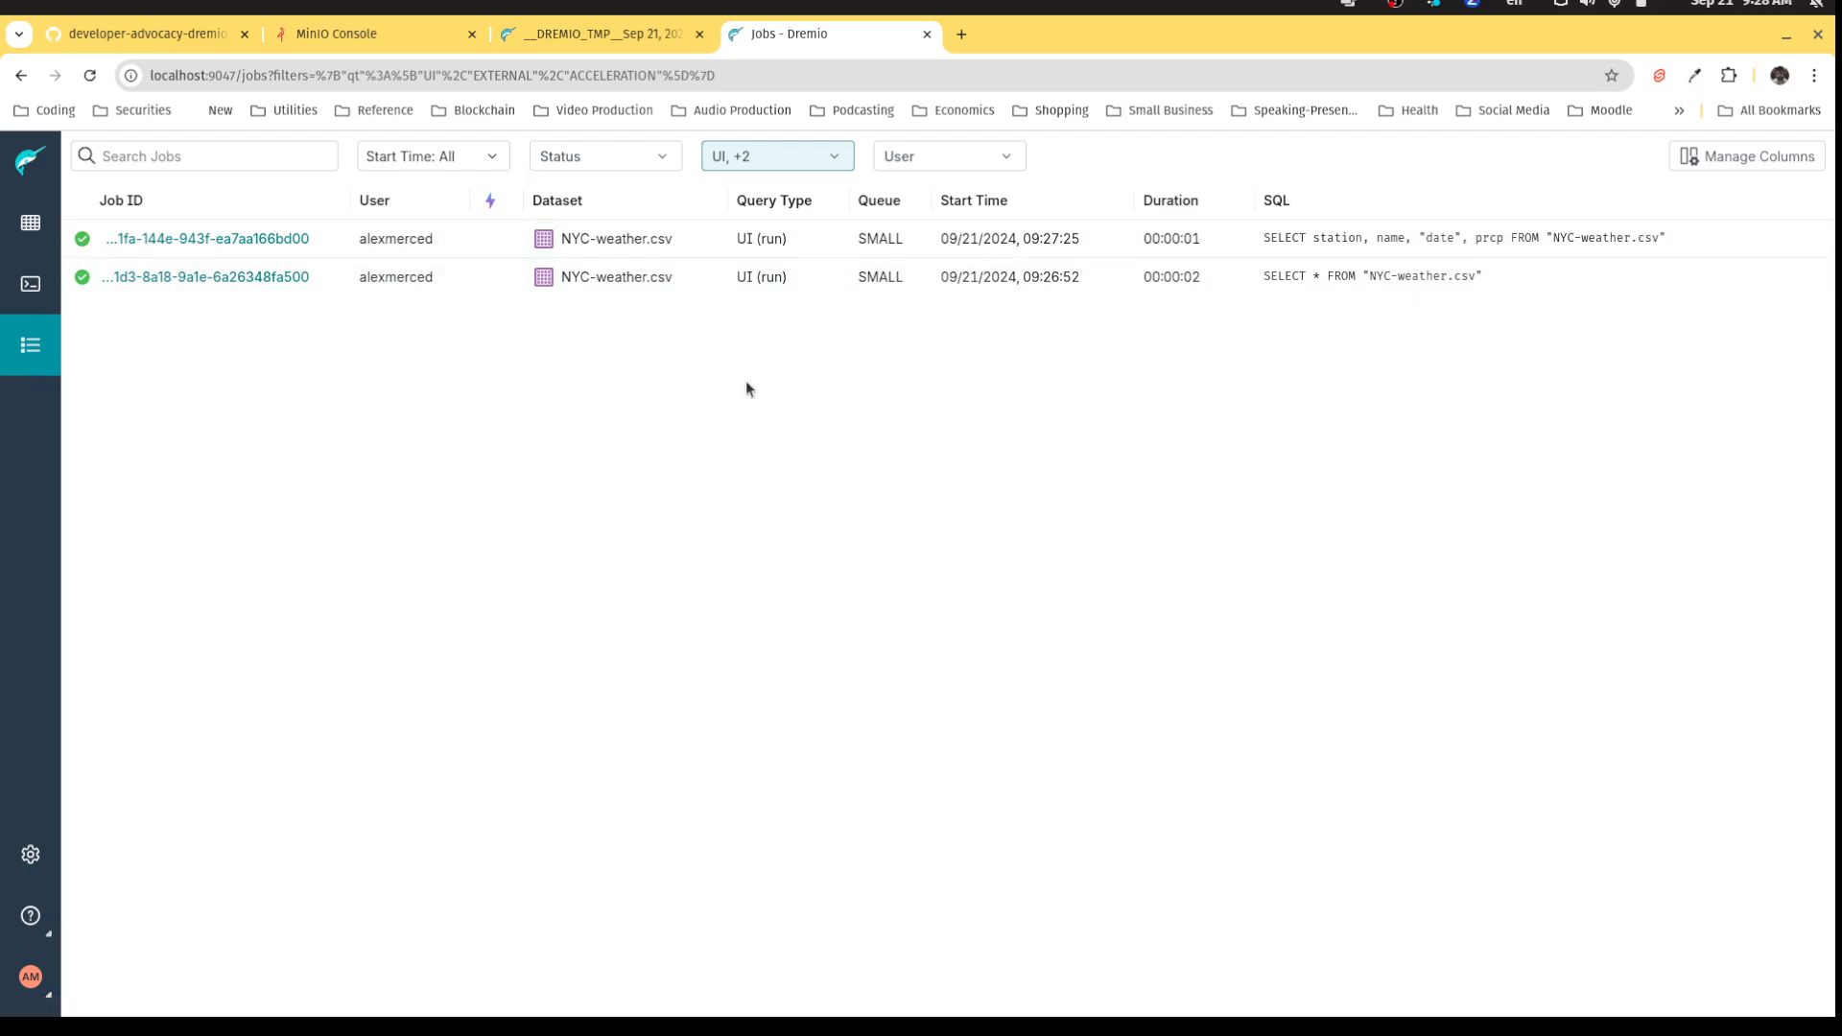
# - Open my_first_view from the home space's datasets and run its SELECT * query
pyautogui.click(30, 226)
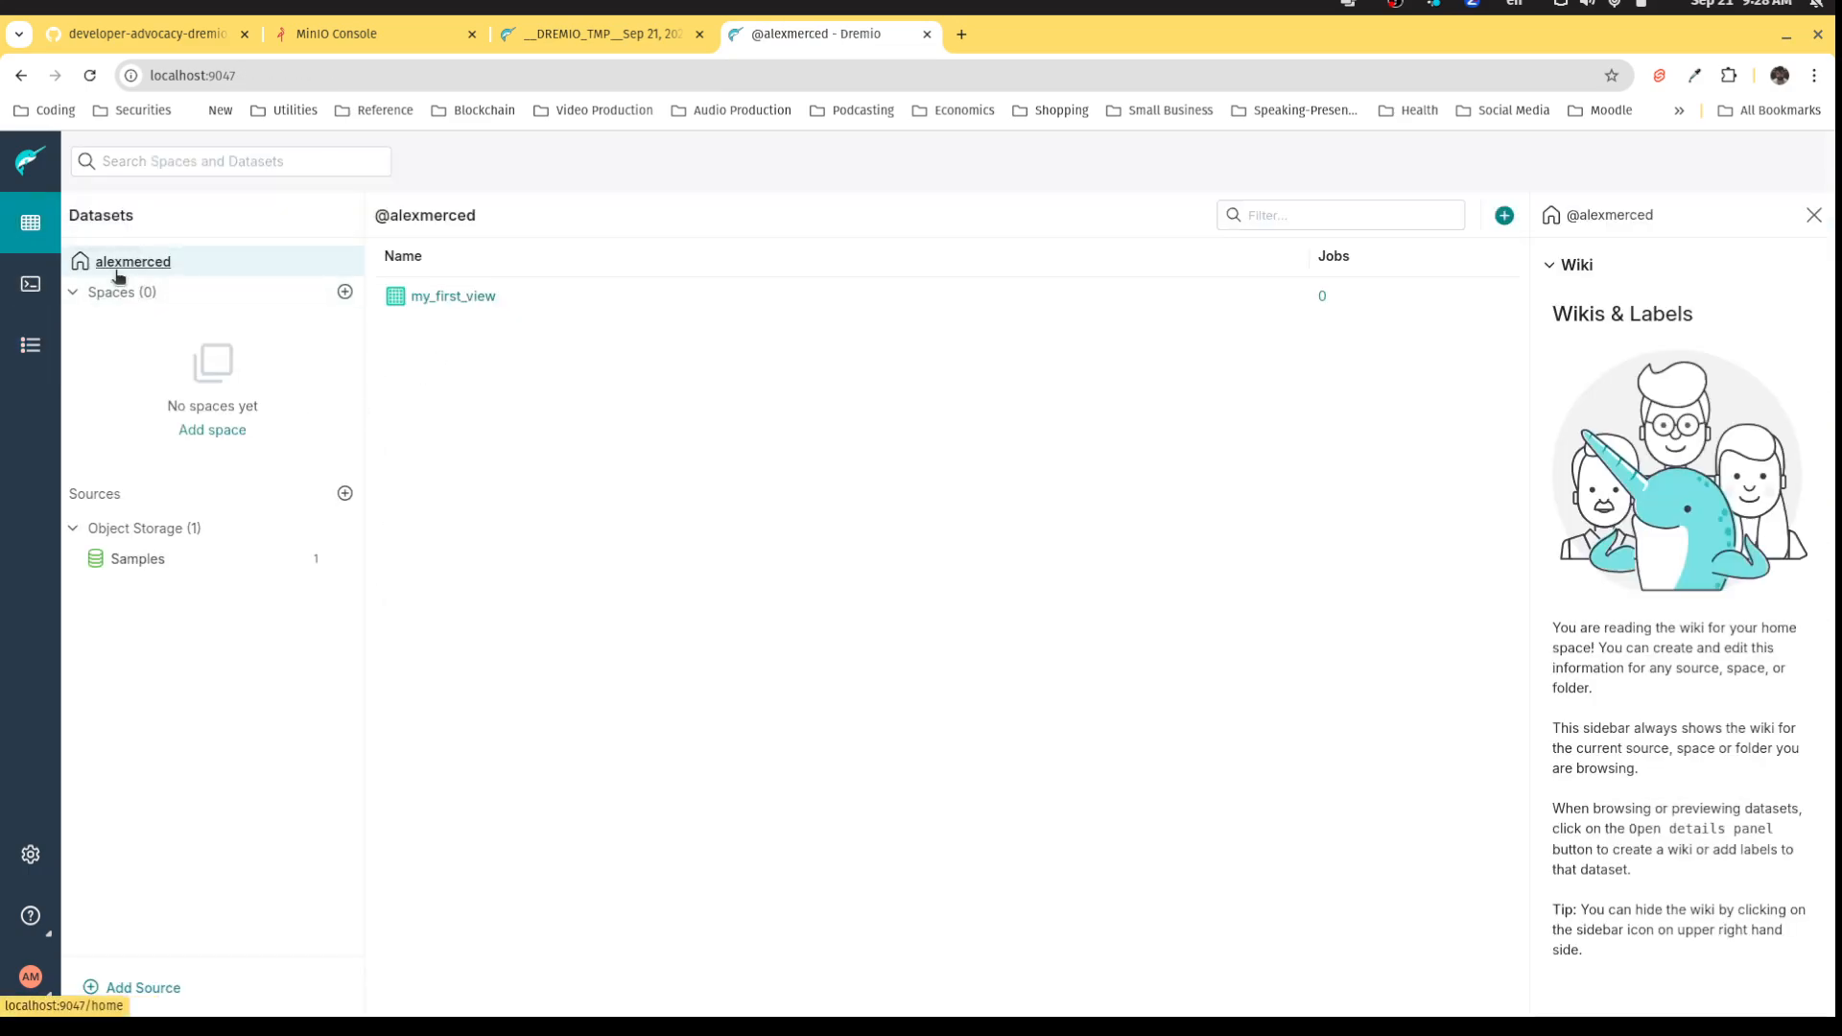
pyautogui.click(459, 297)
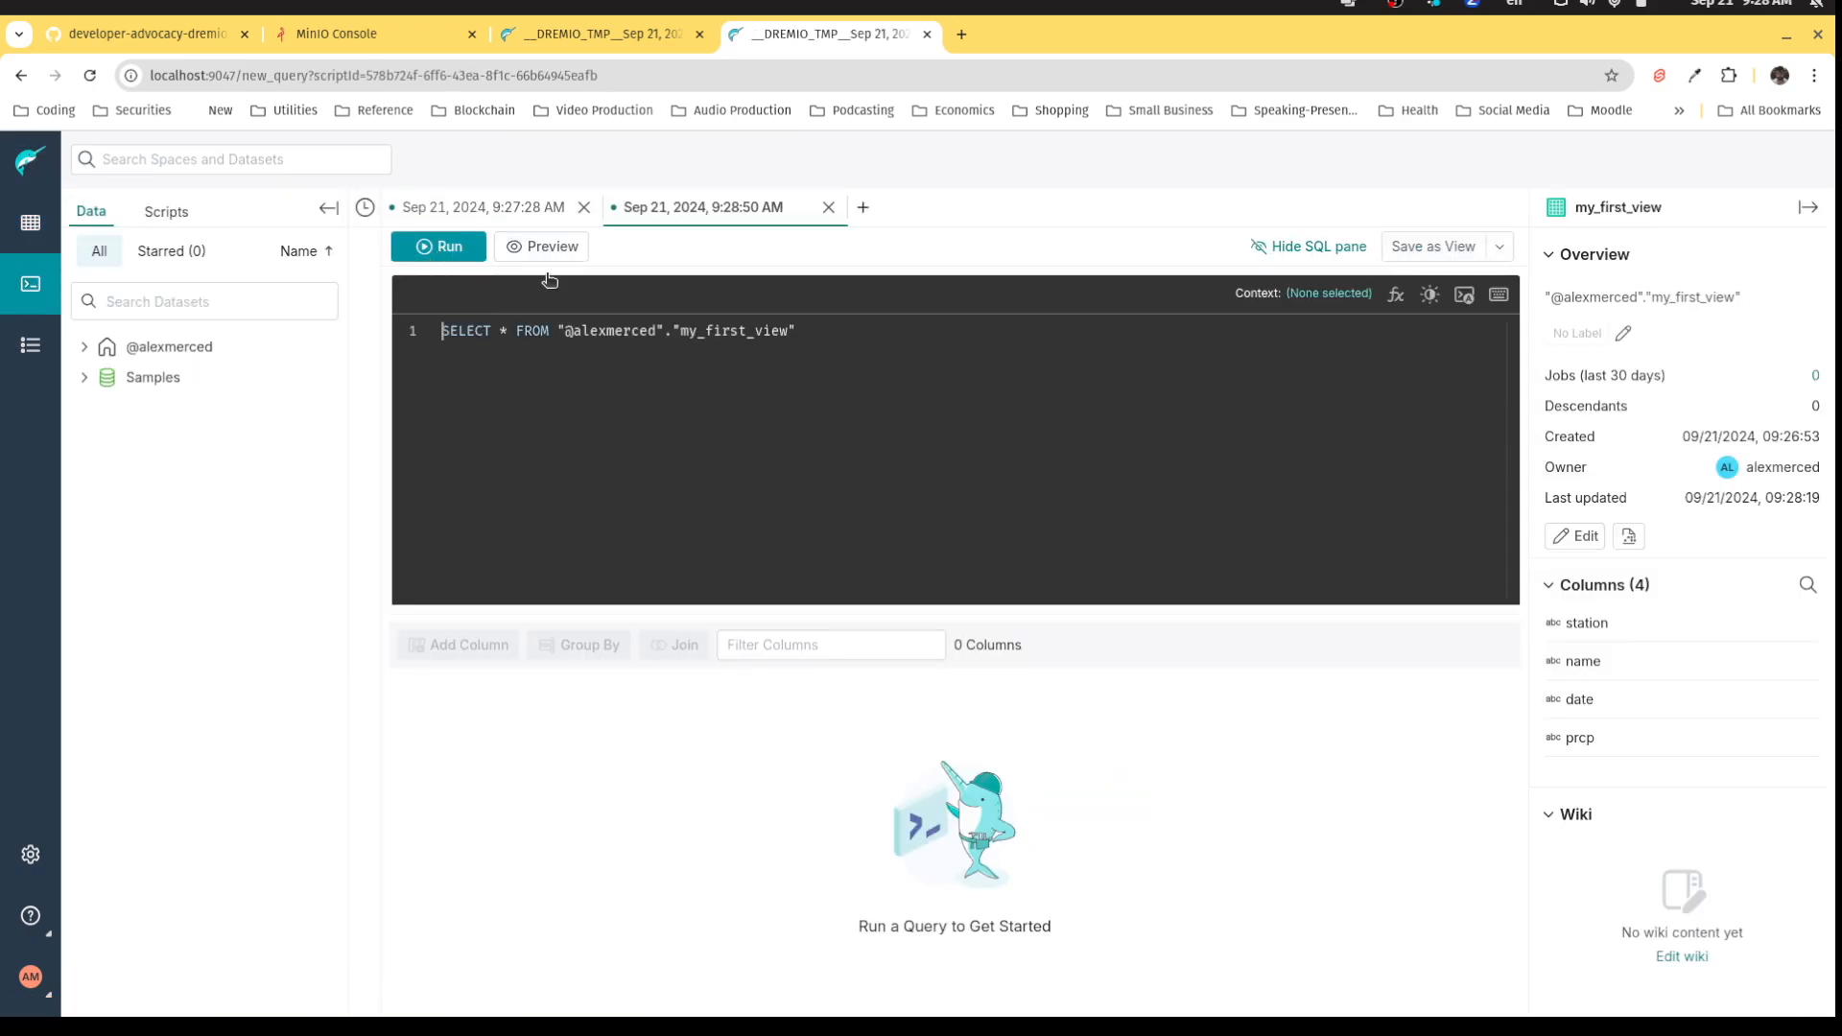
pyautogui.click(444, 250)
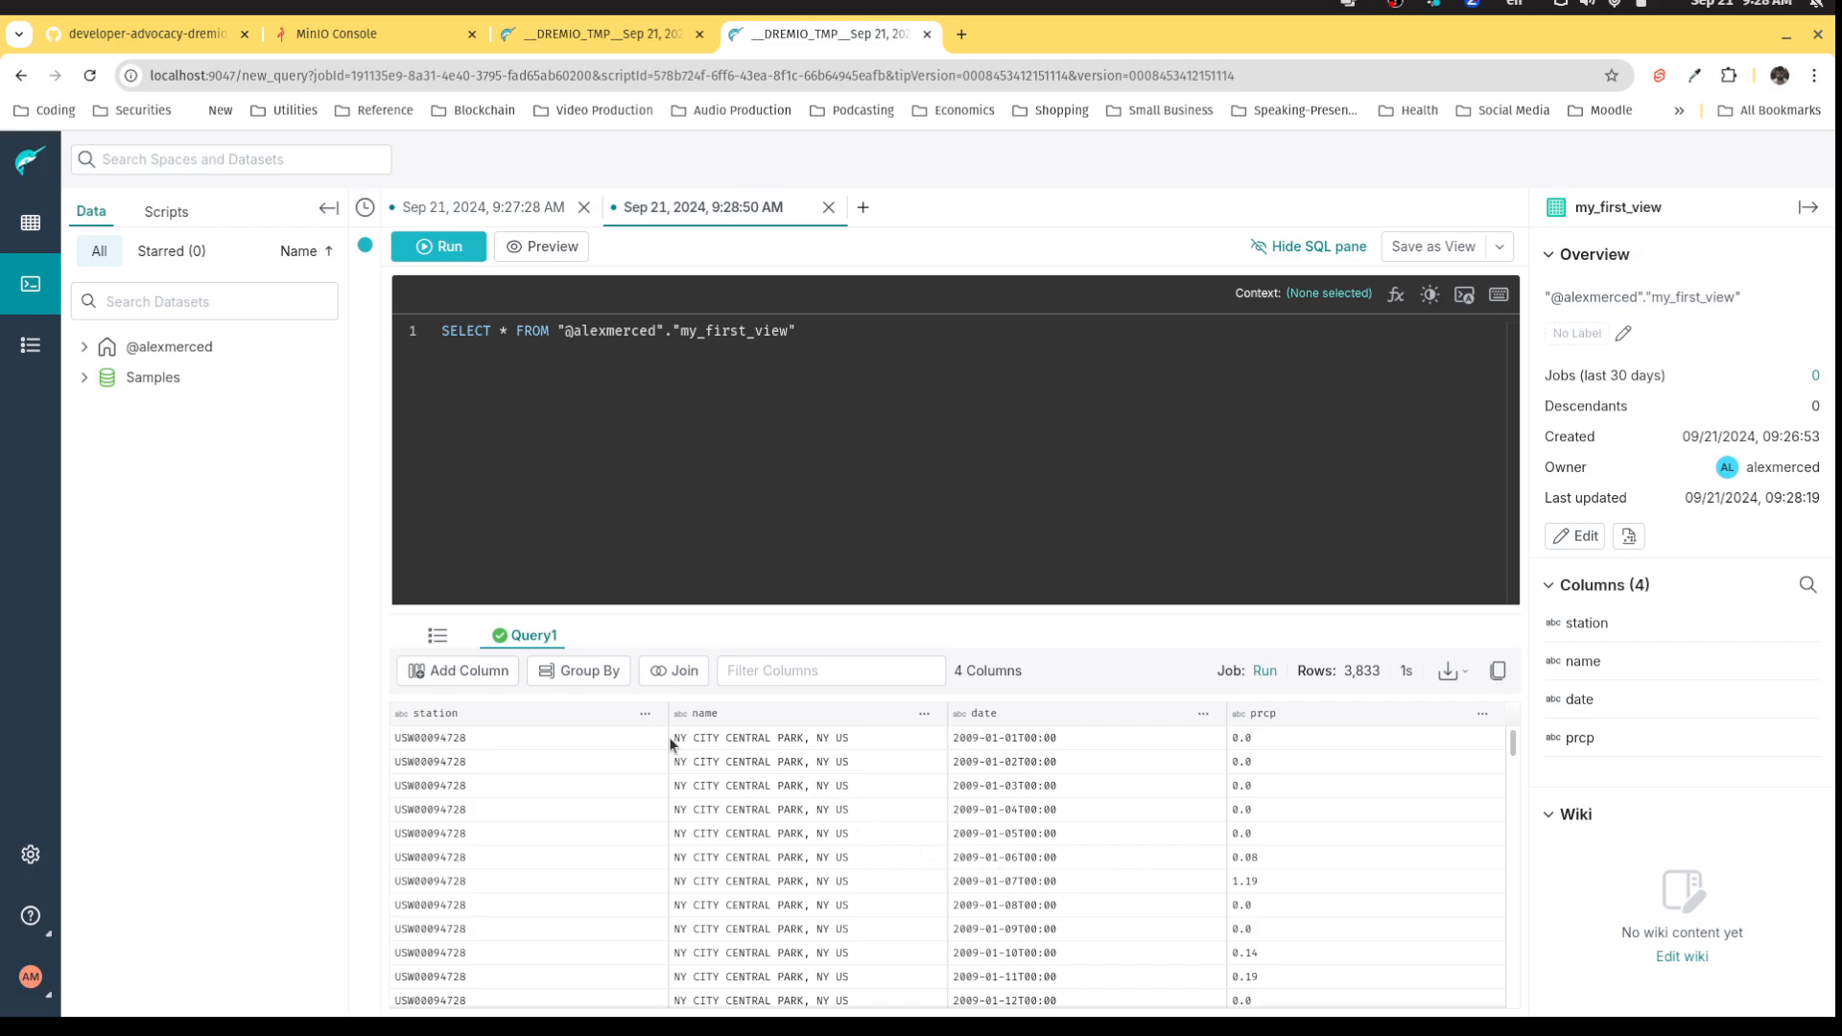
# - Return to the samples.dremio.com folder of the Samples source and examine the NYC-weather.csv entry
pyautogui.click(38, 223)
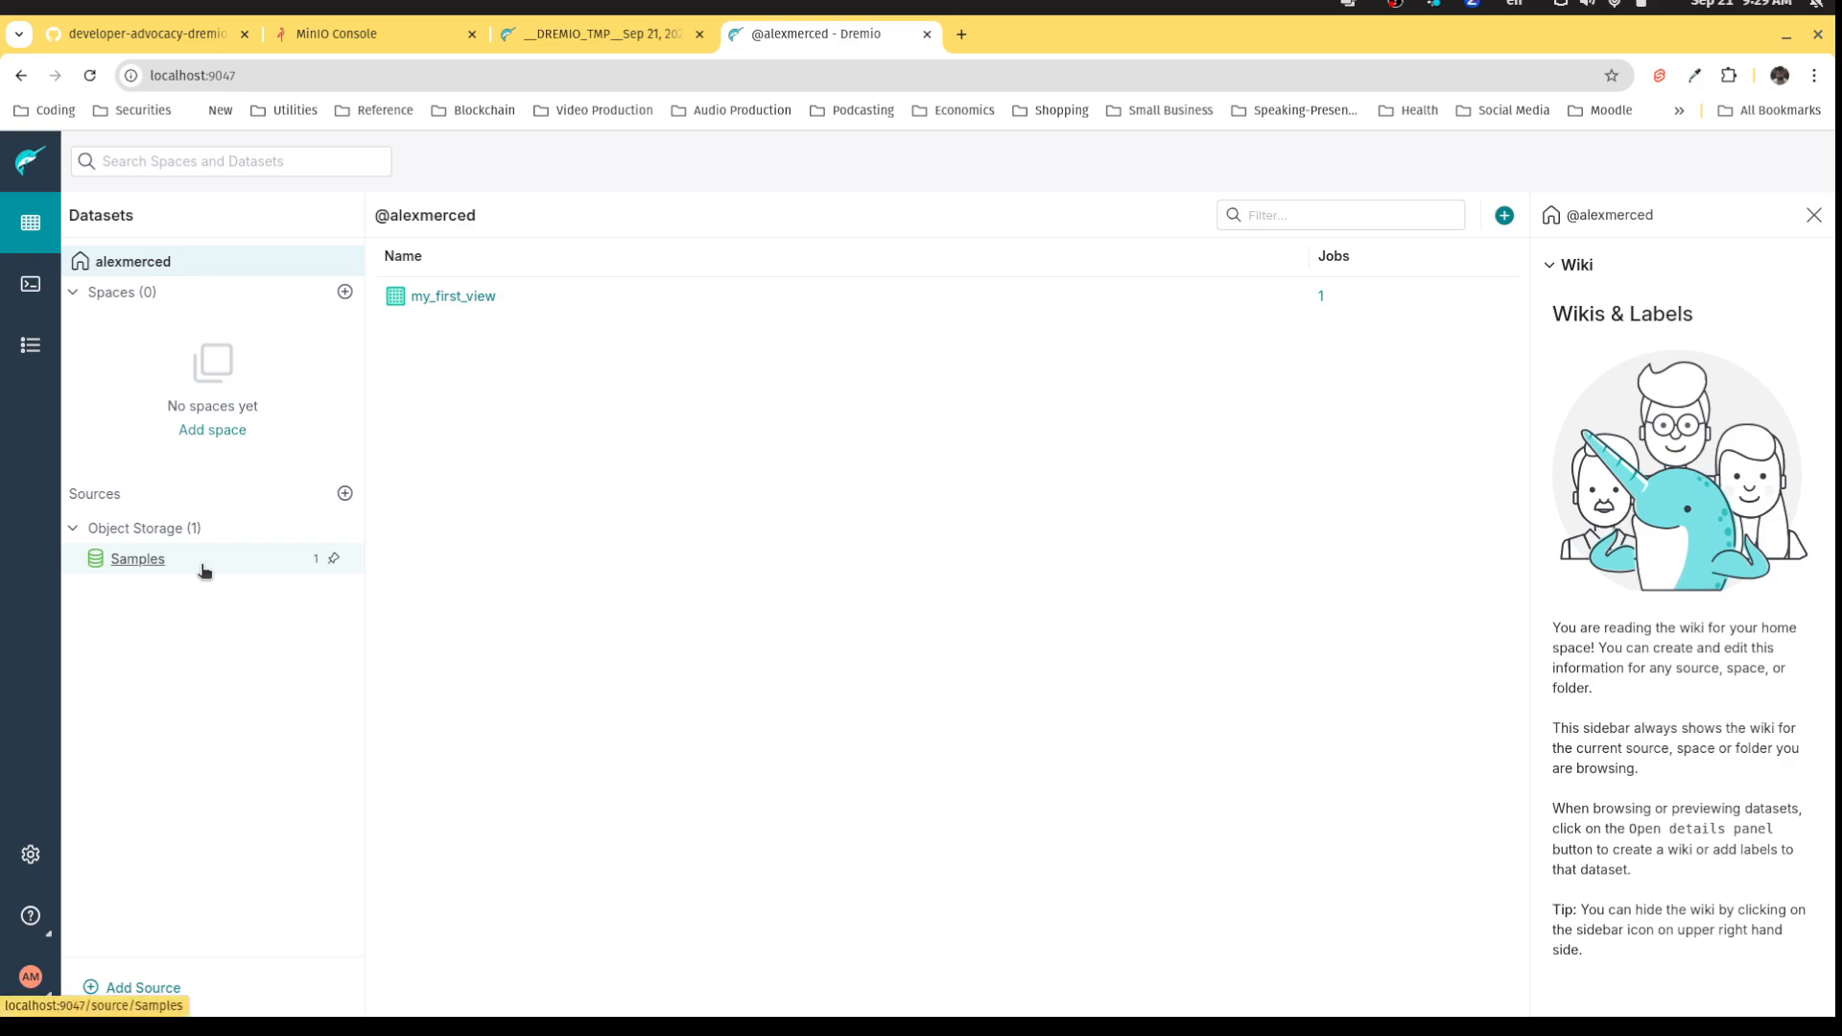
pyautogui.click(140, 559)
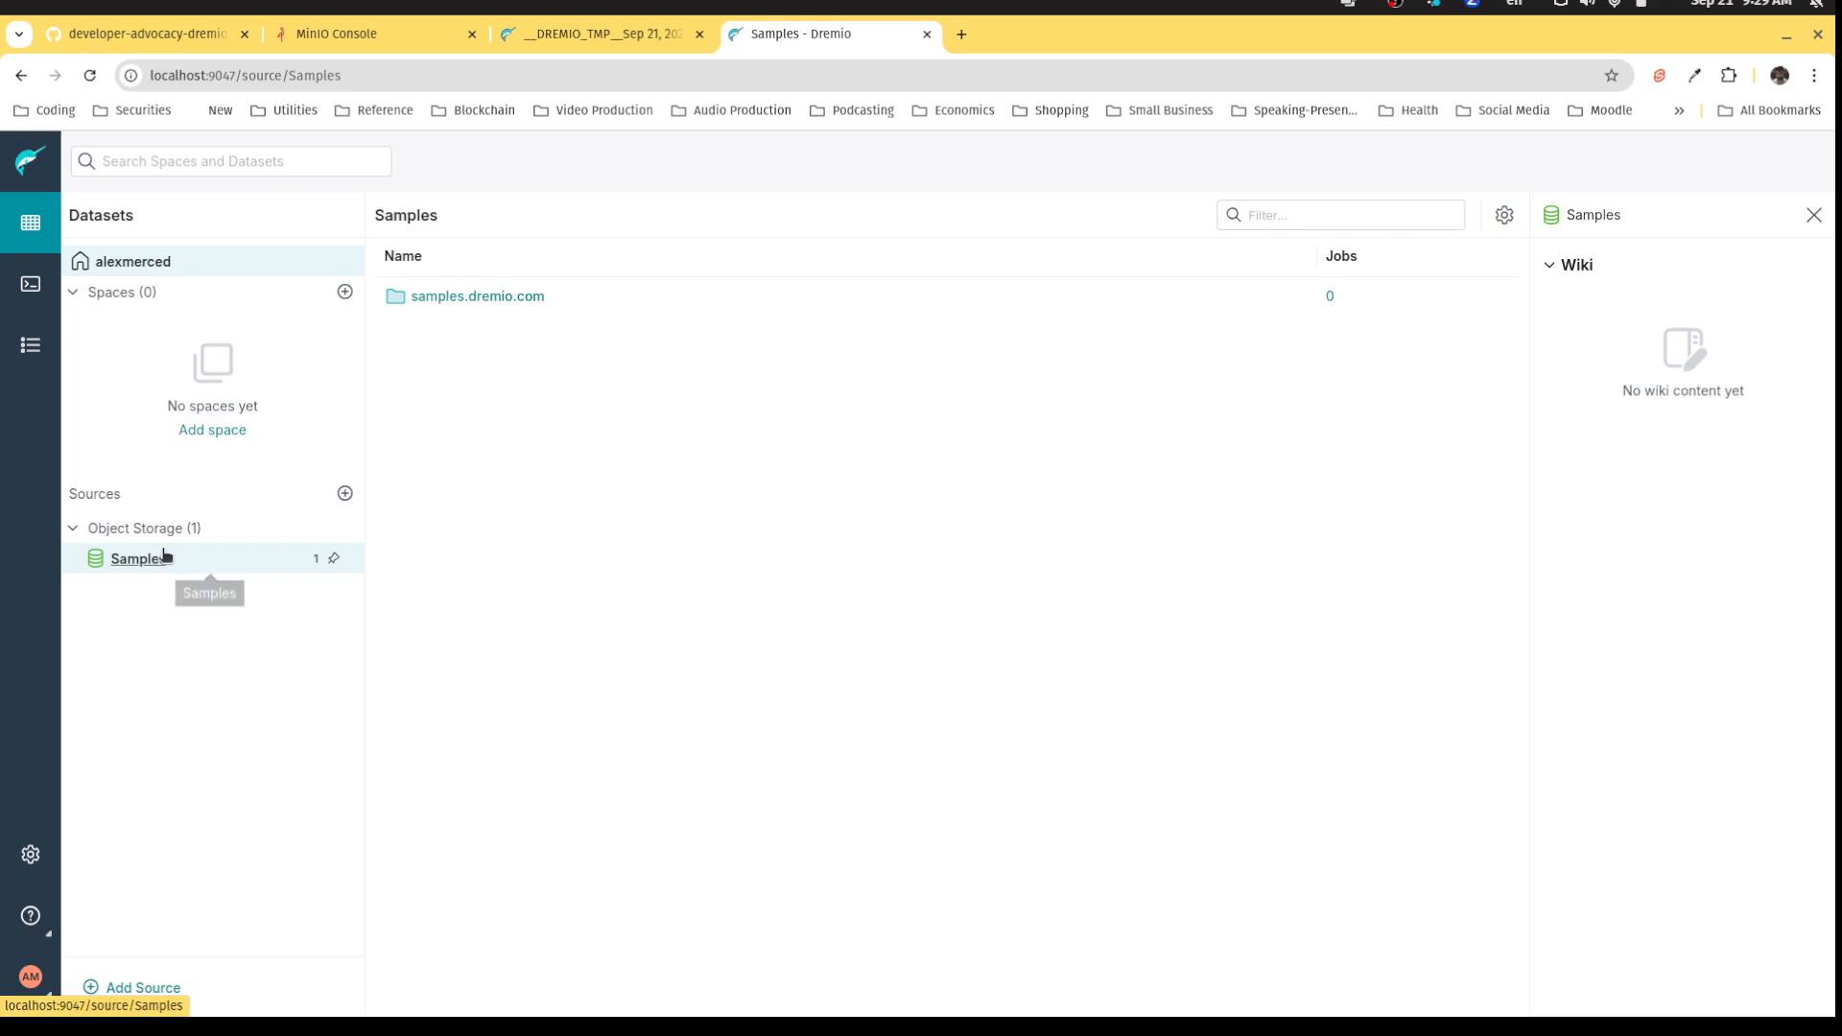
pyautogui.click(430, 296)
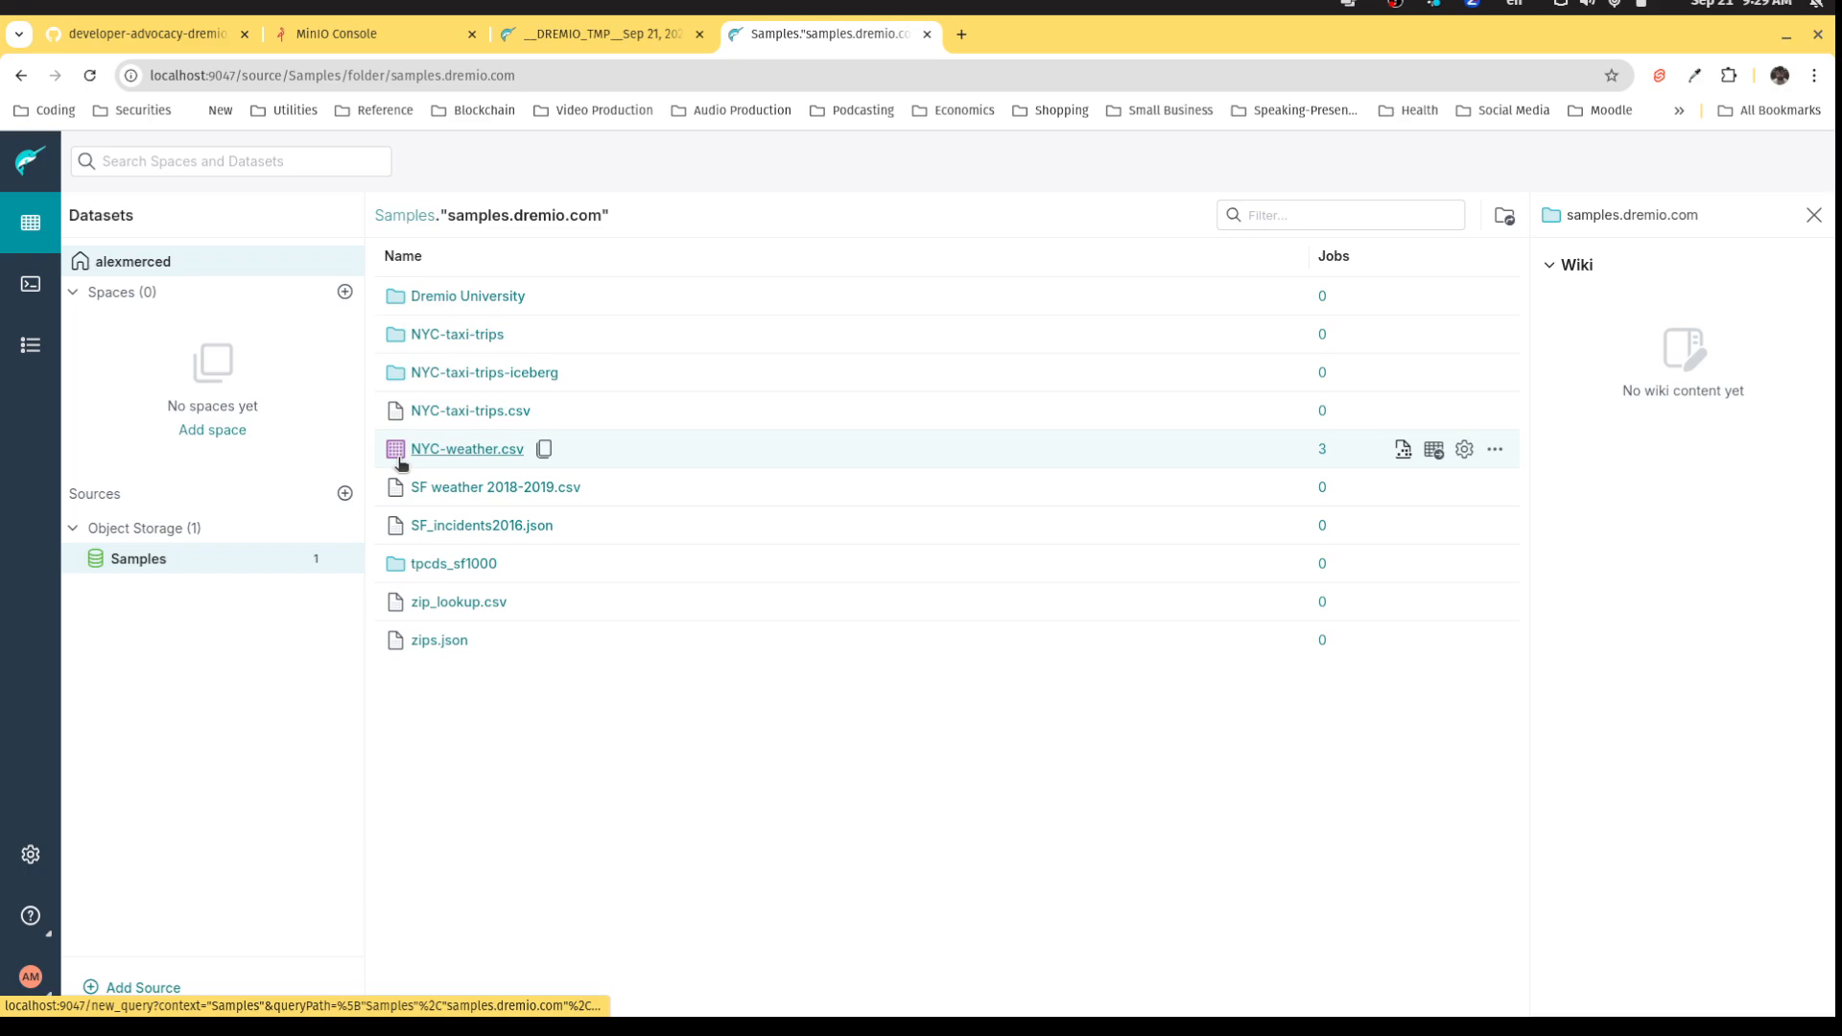
pyautogui.moveTo(403, 464)
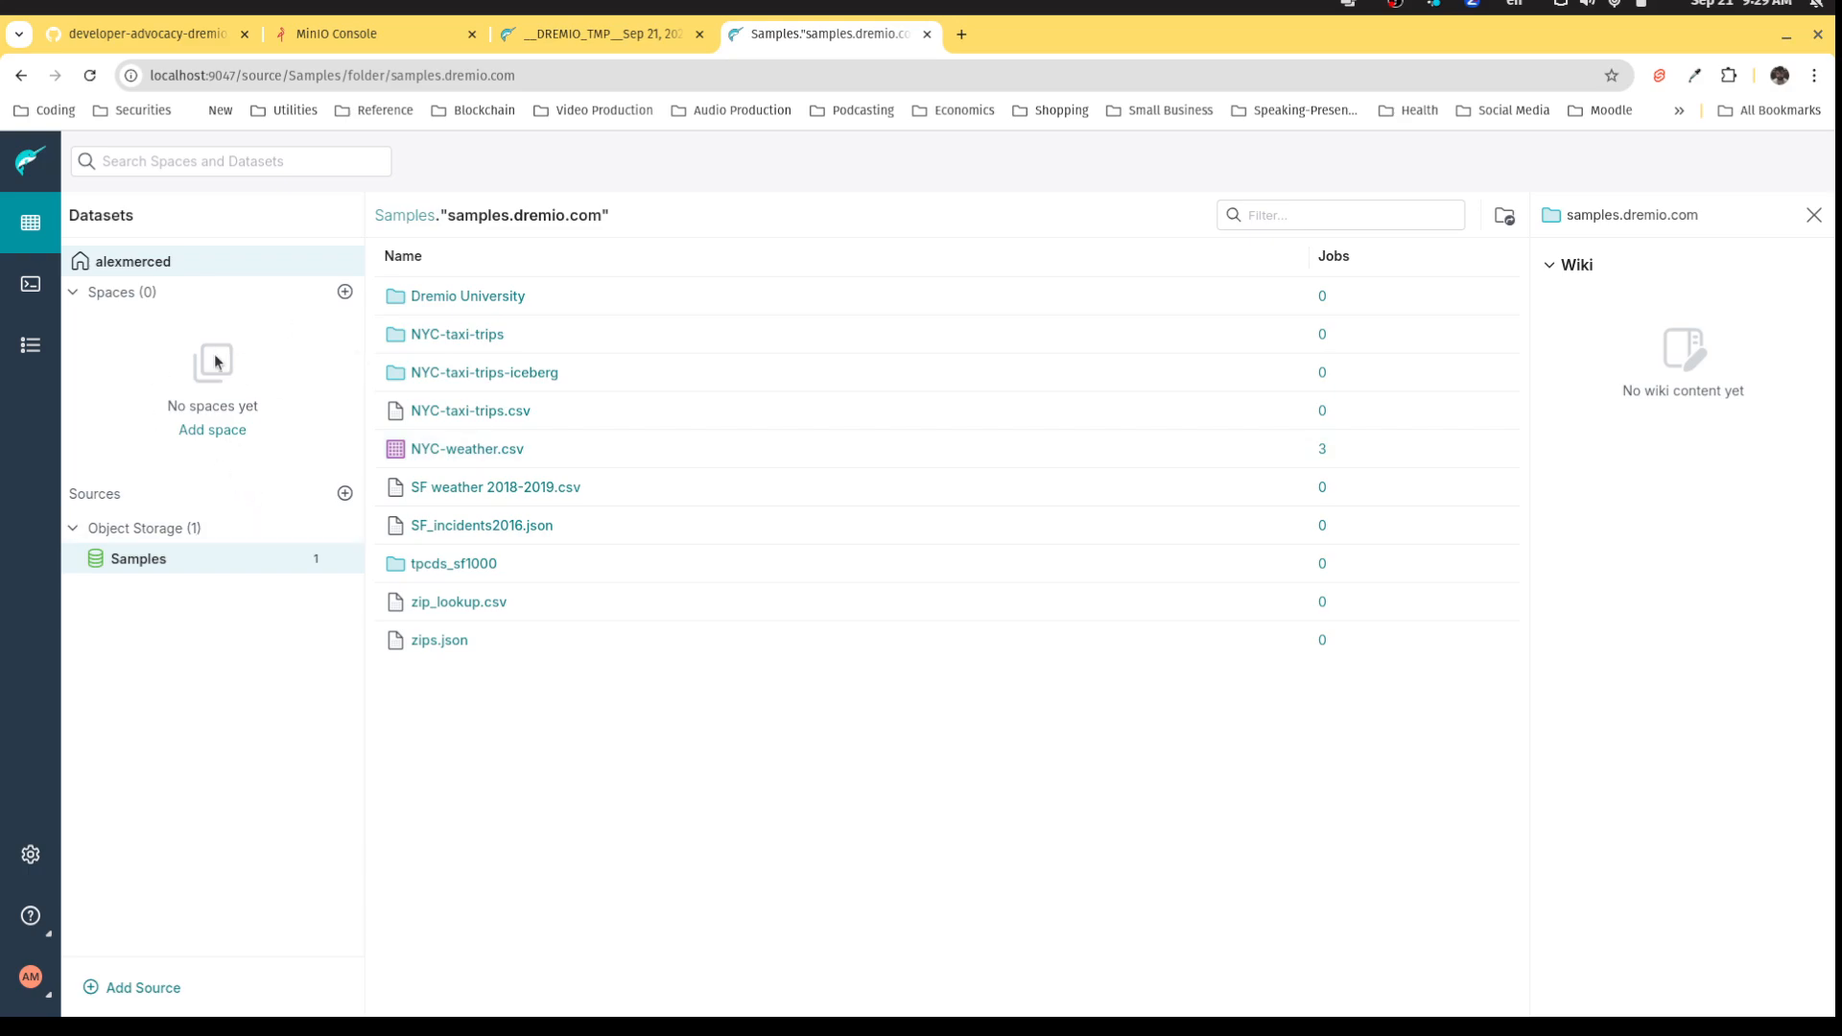
# - Add a new space named Finance
pyautogui.click(343, 293)
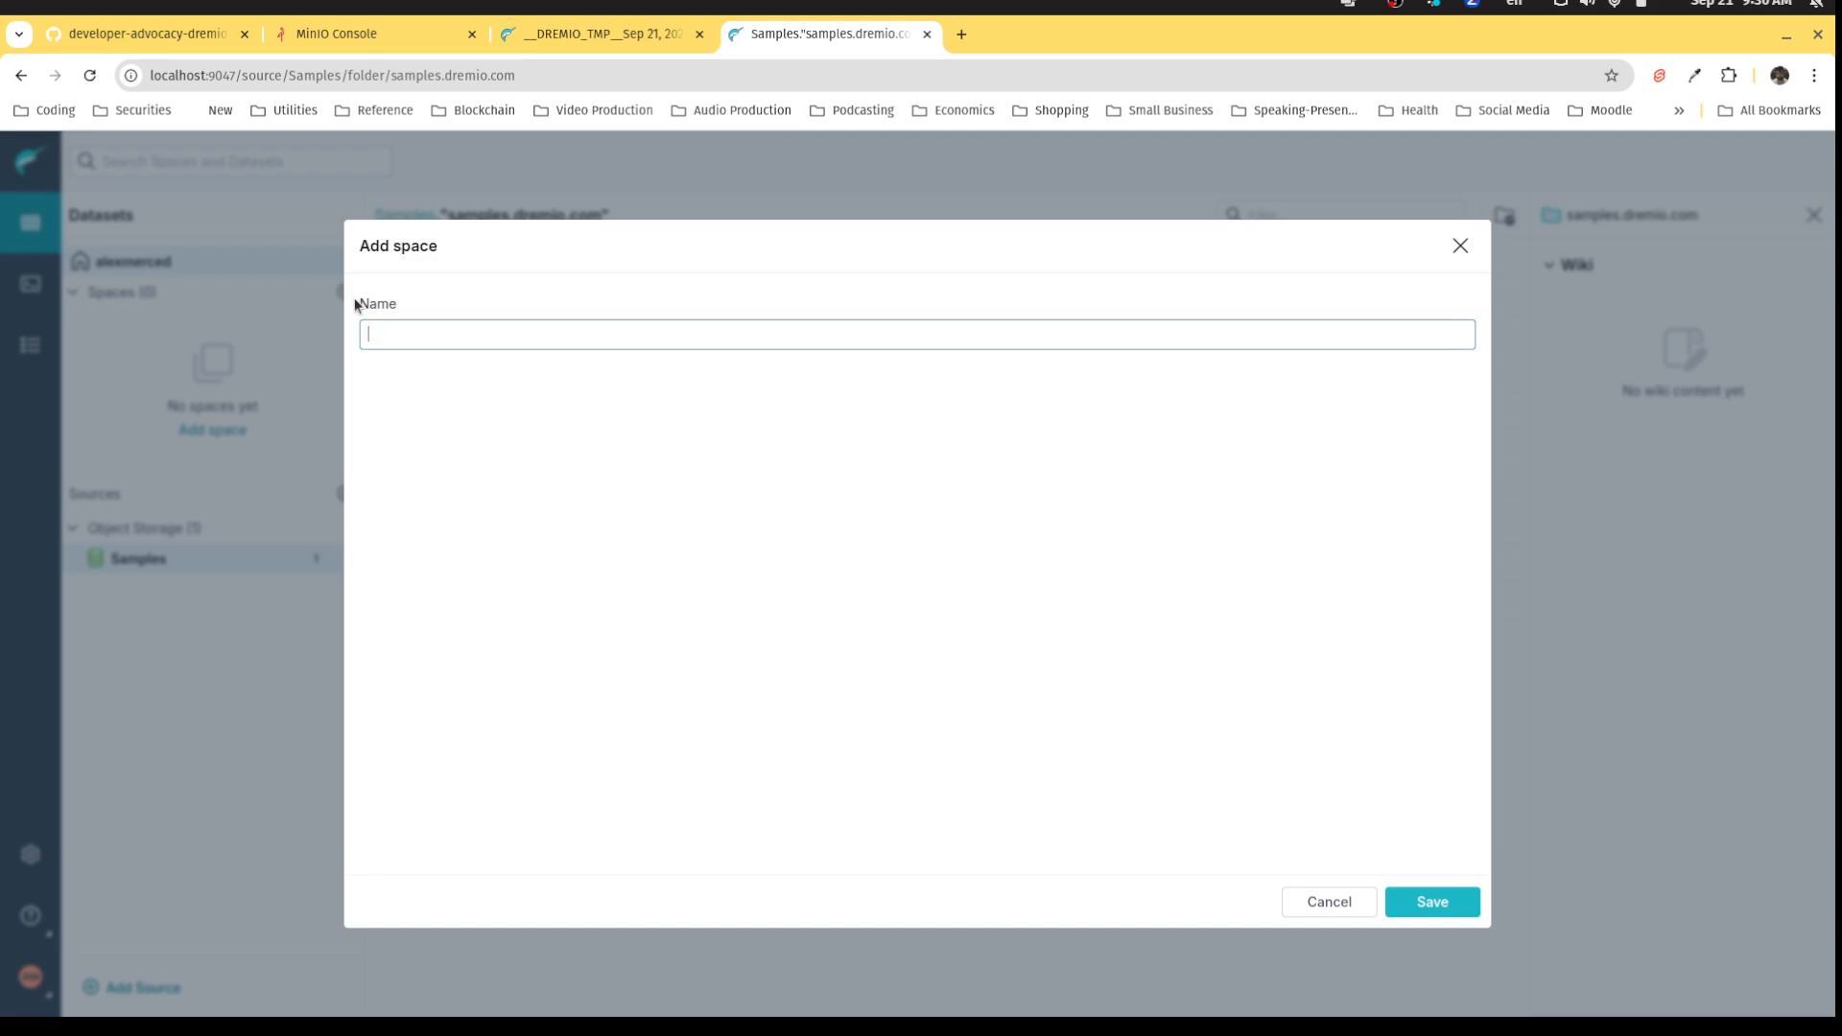
pyautogui.write('b')
pyautogui.press('BackSpace')
pyautogui.write('Finance')
pyautogui.click(1429, 899)
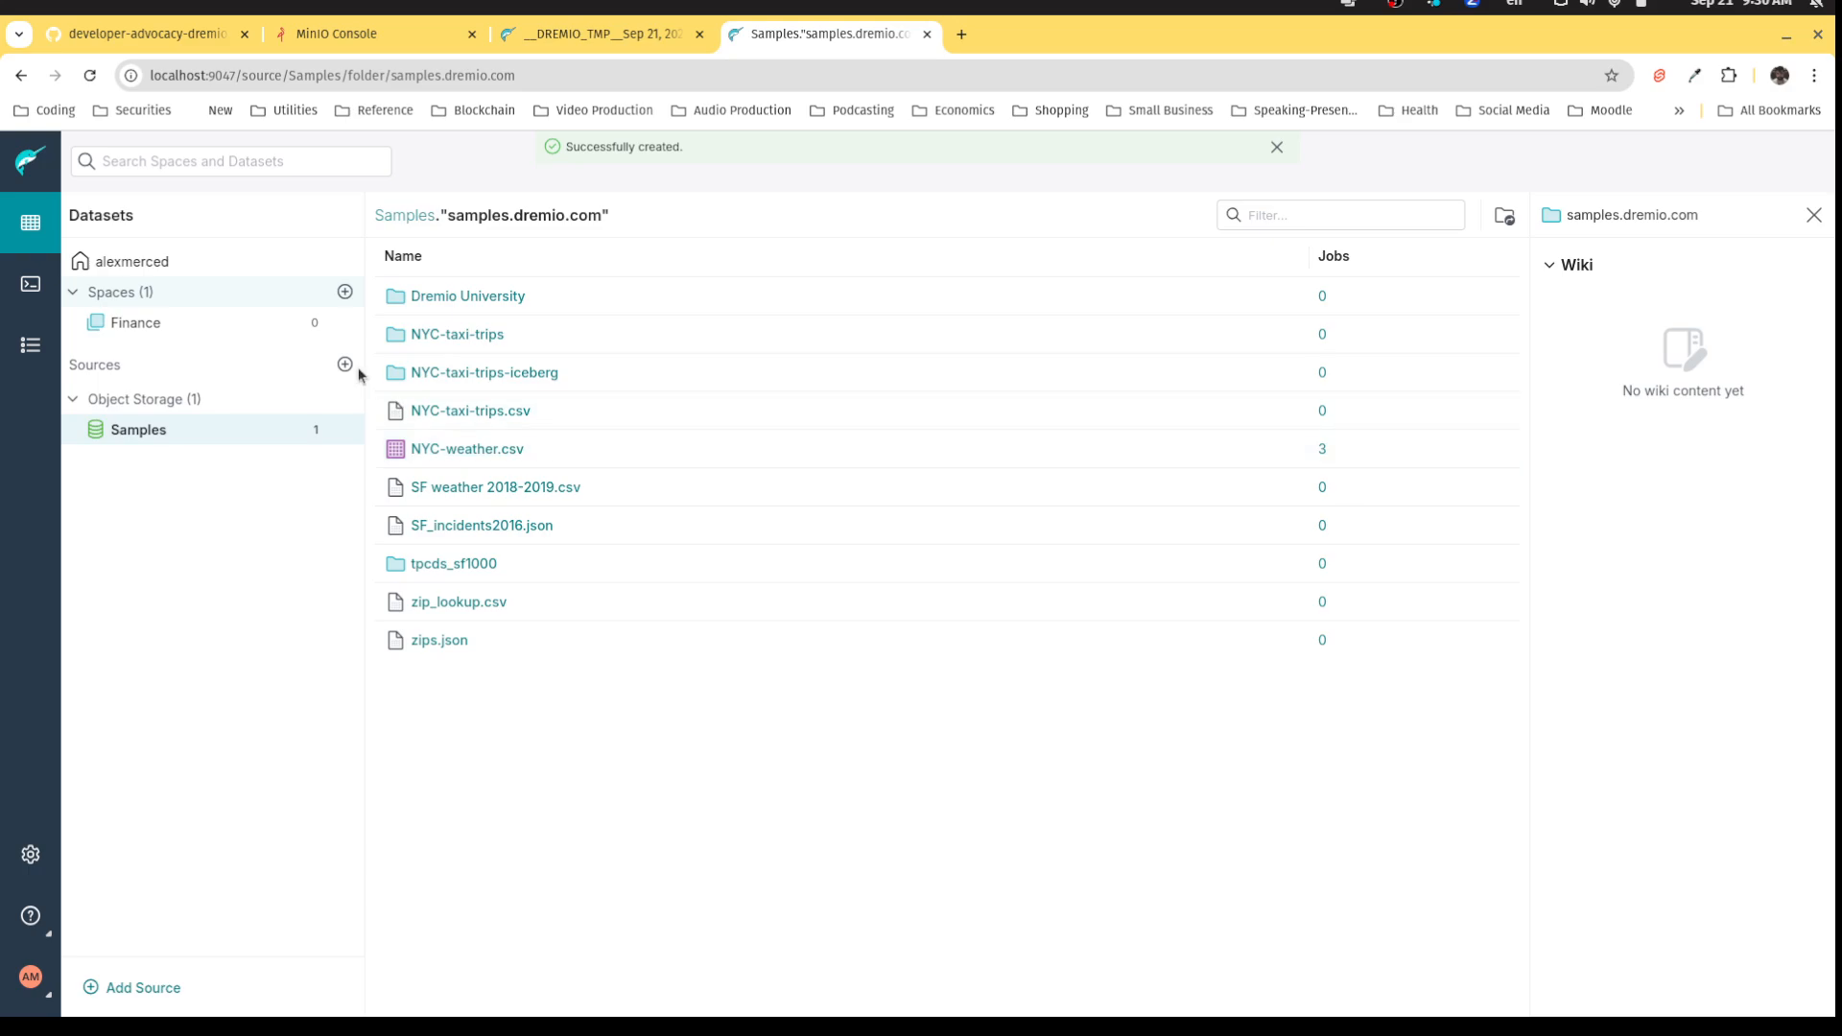
# - Add another space named Marketing alongside the Finance space
pyautogui.click(345, 291)
pyautogui.write('Mark')
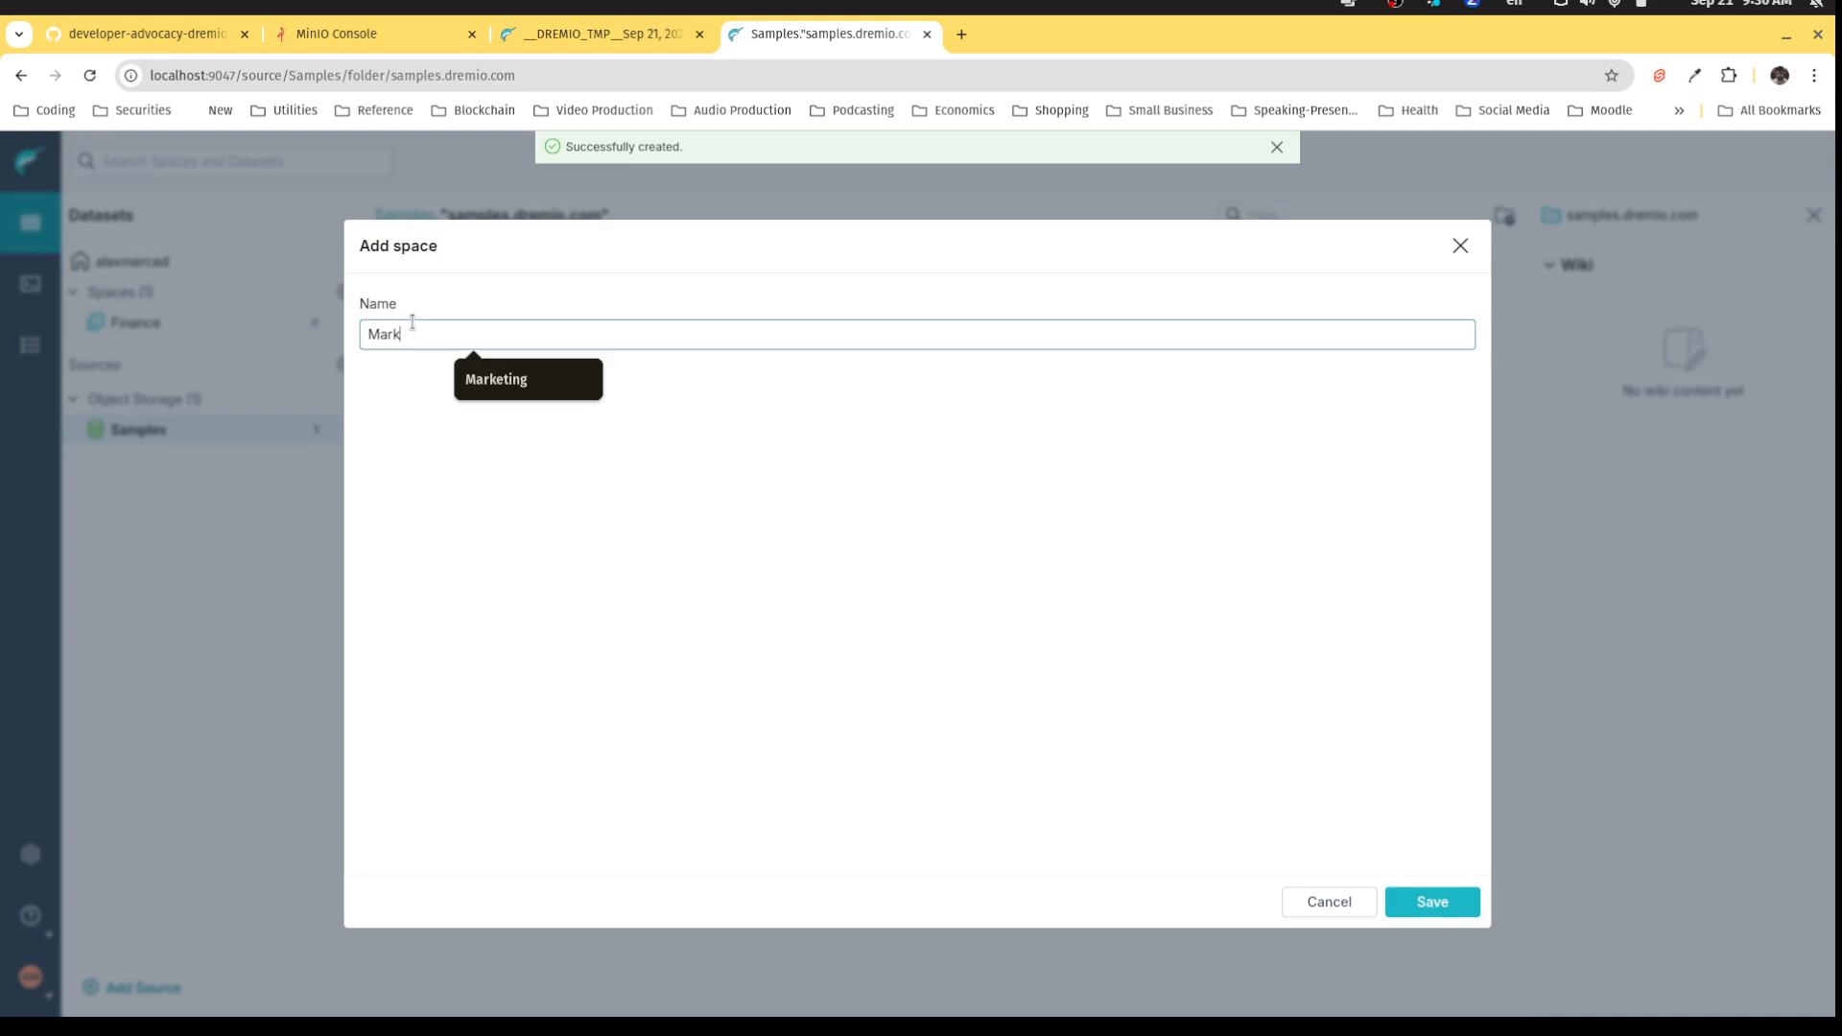
pyautogui.write('eting')
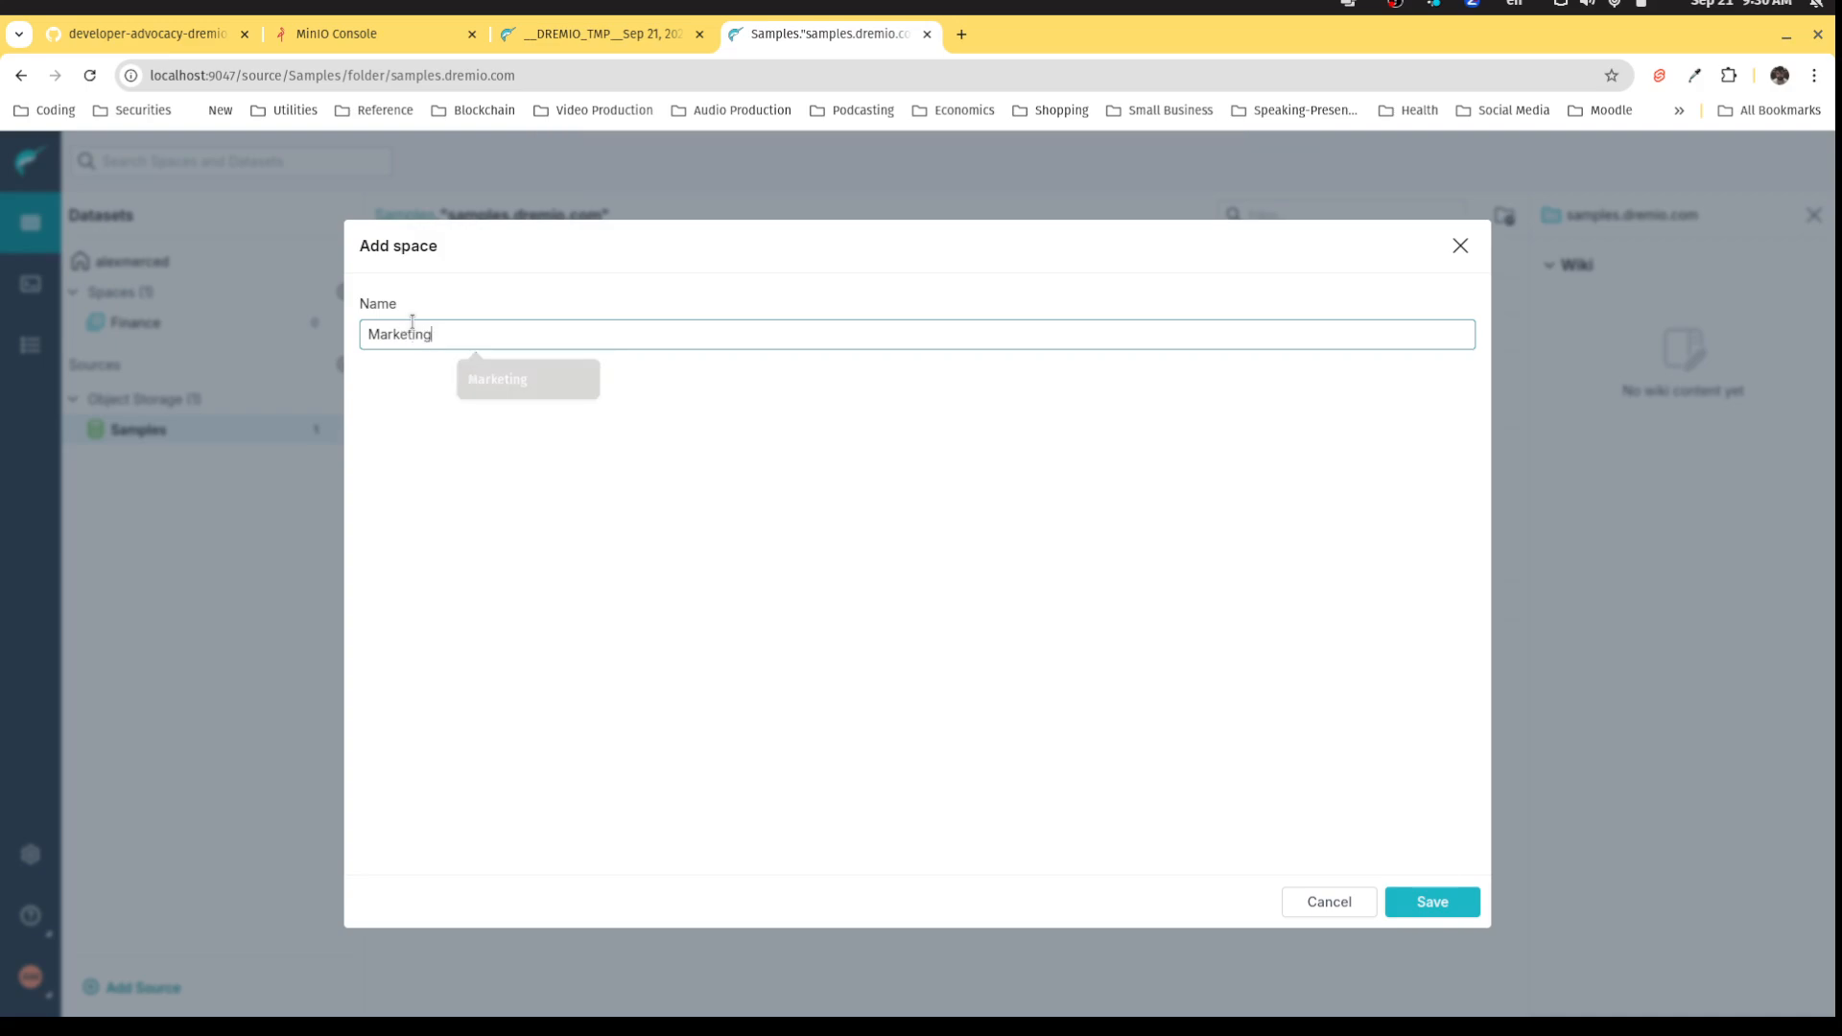
pyautogui.click(1431, 915)
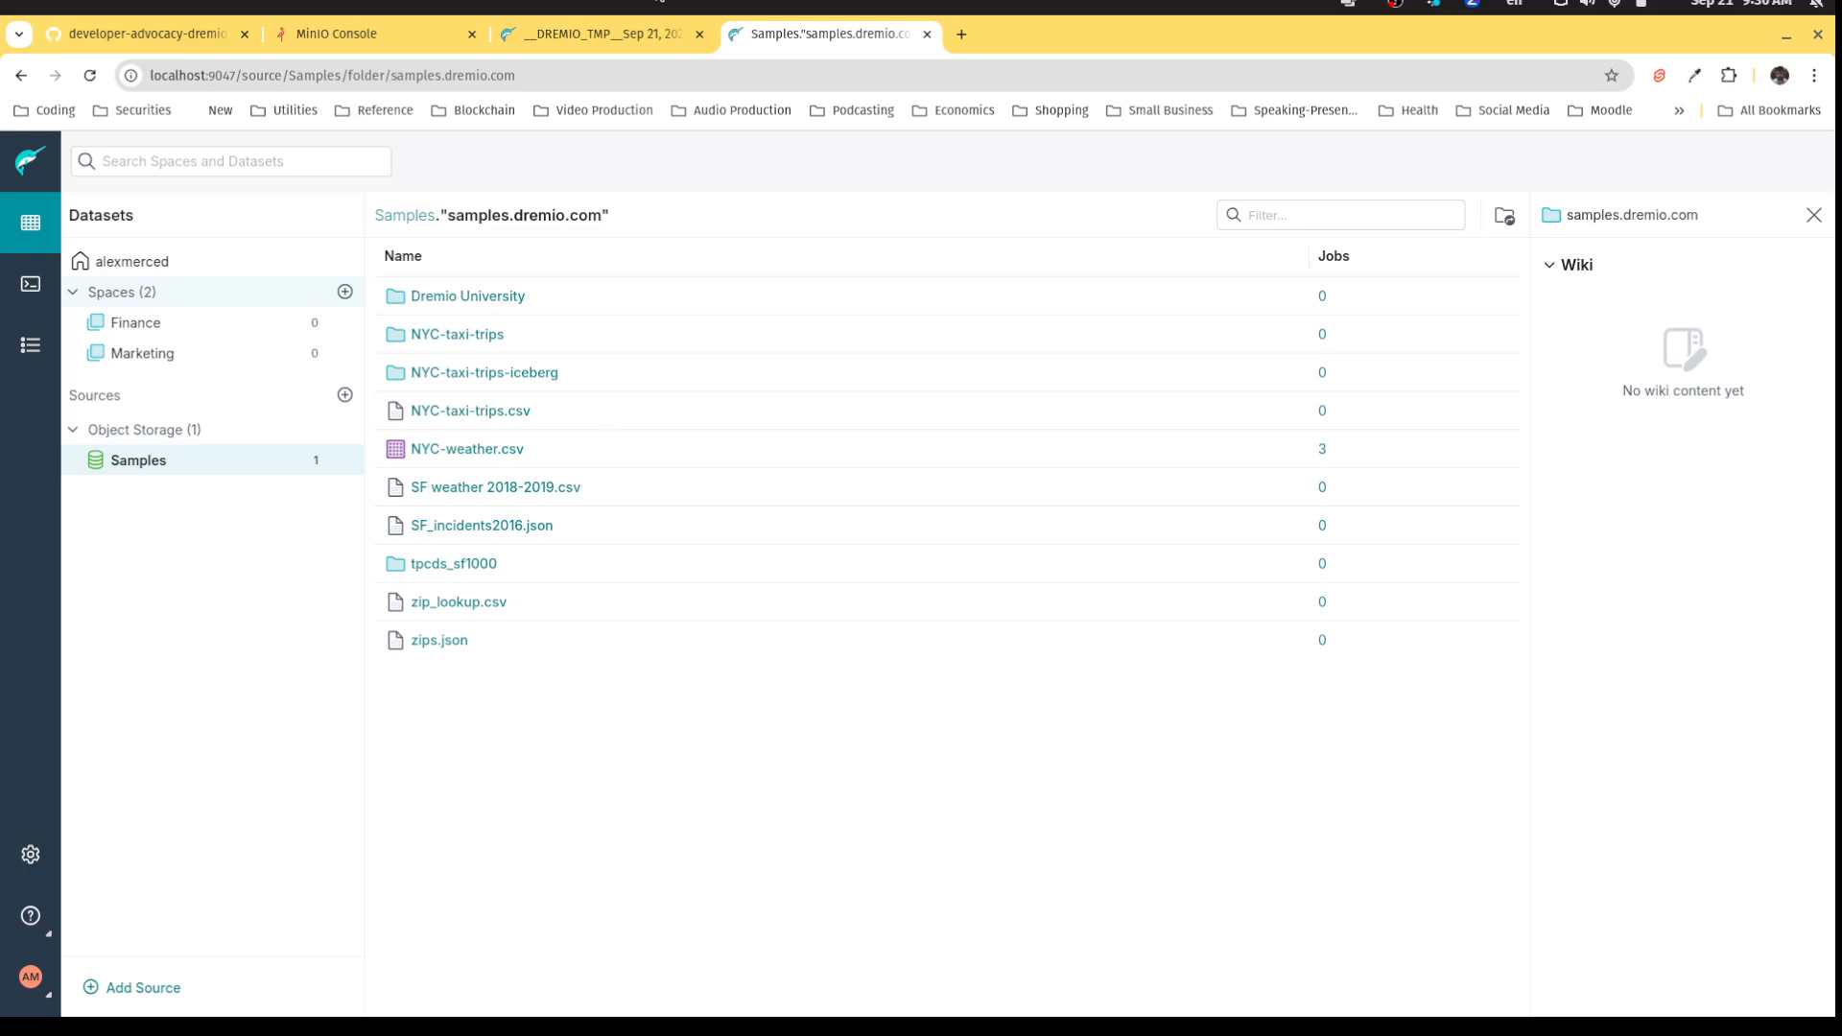
# - Examine the list of user accounts in the settings and return to the home space's datasets
pyautogui.click(29, 857)
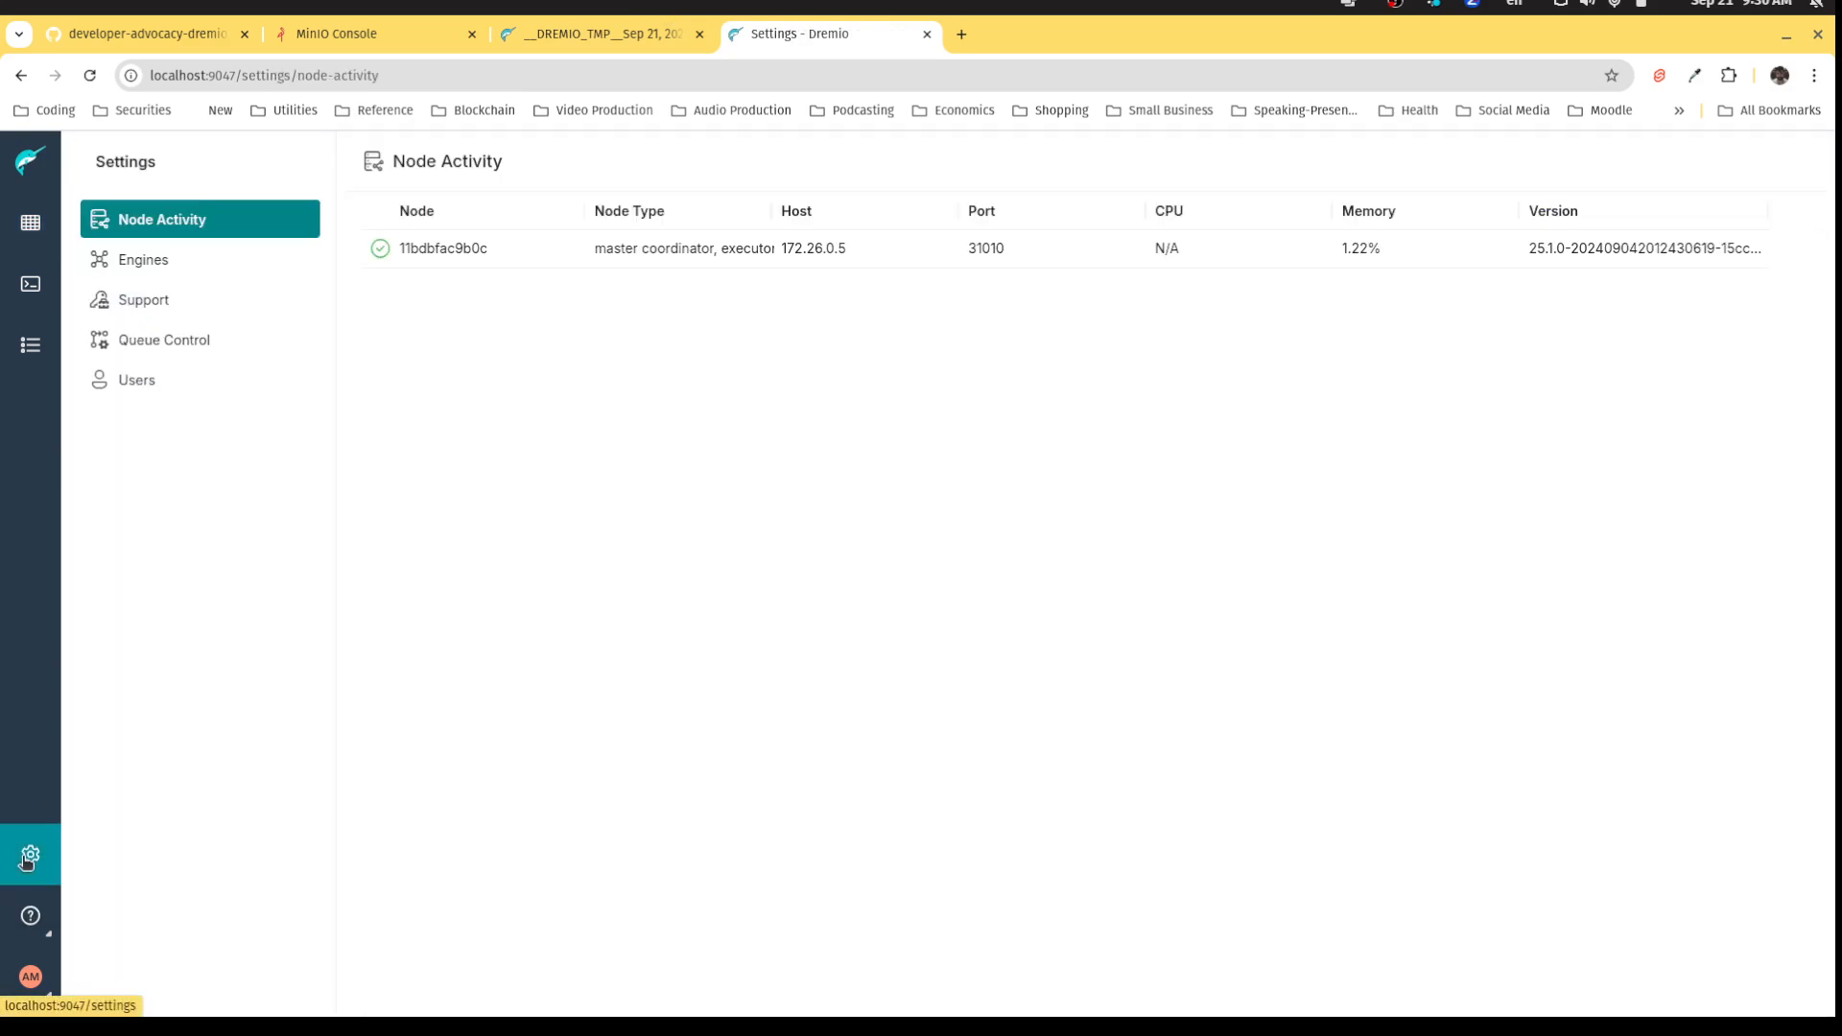
pyautogui.click(141, 379)
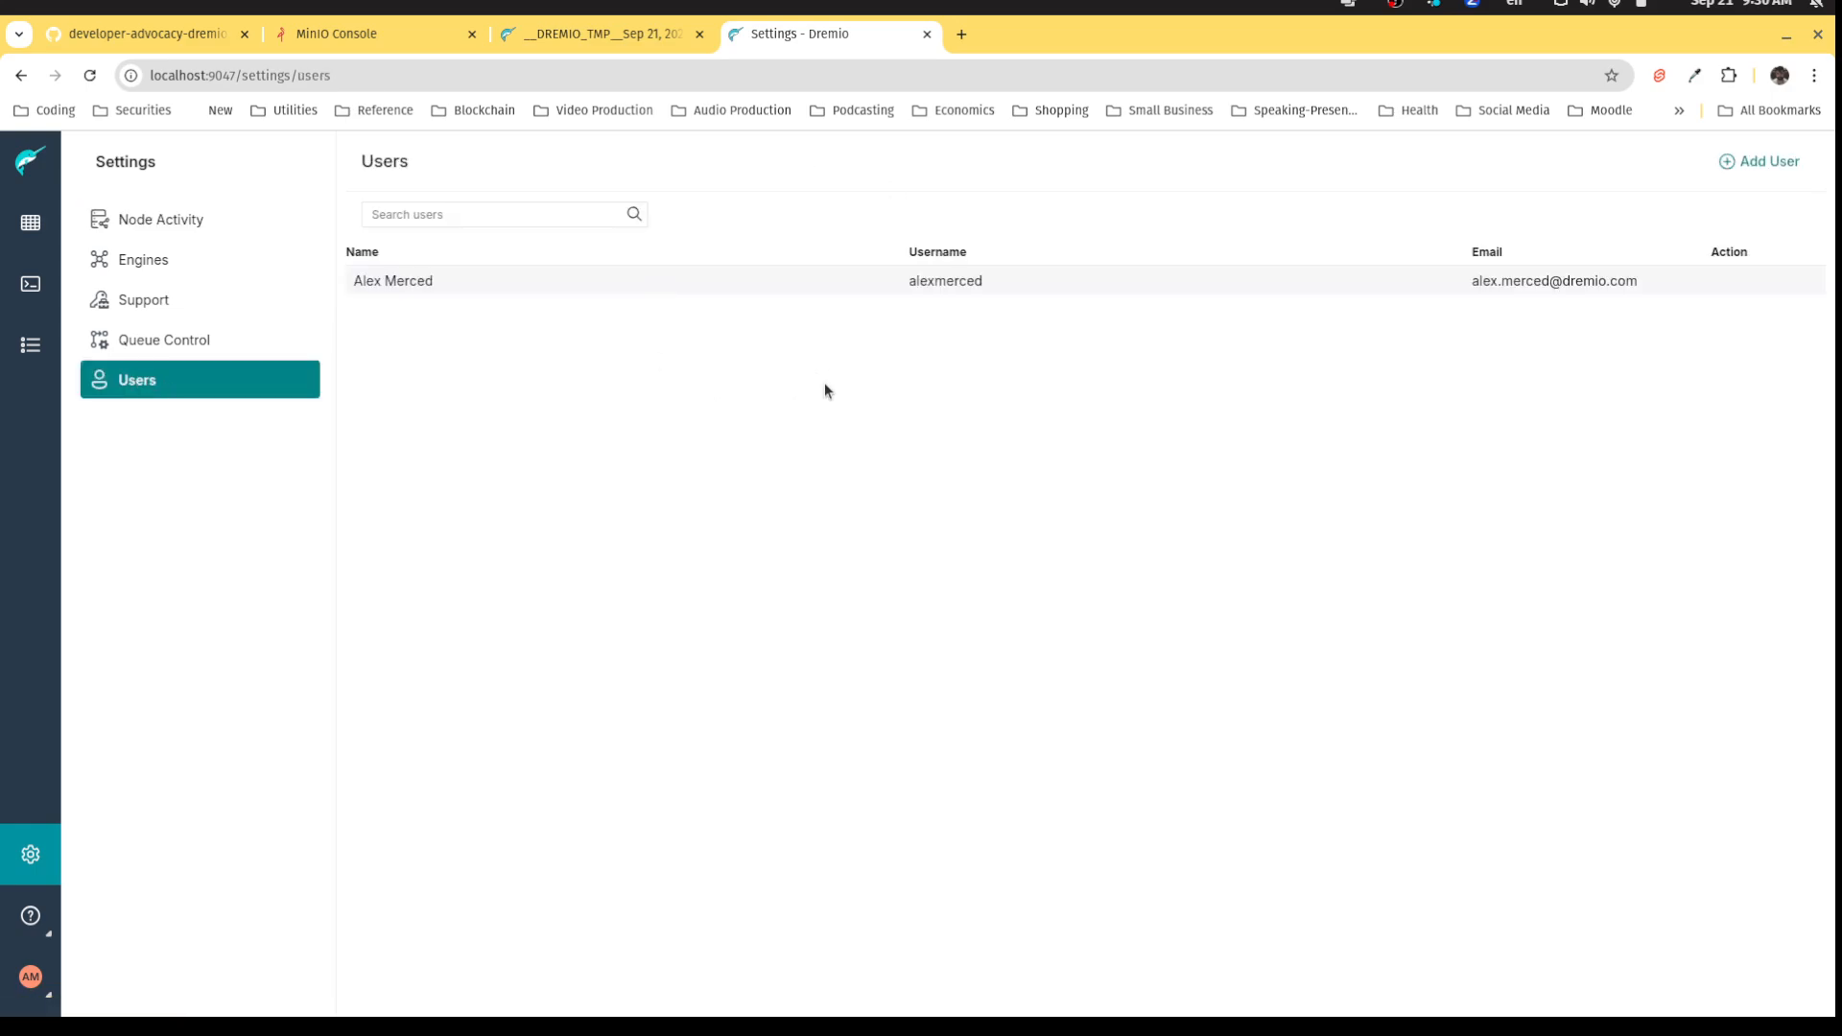
pyautogui.click(23, 248)
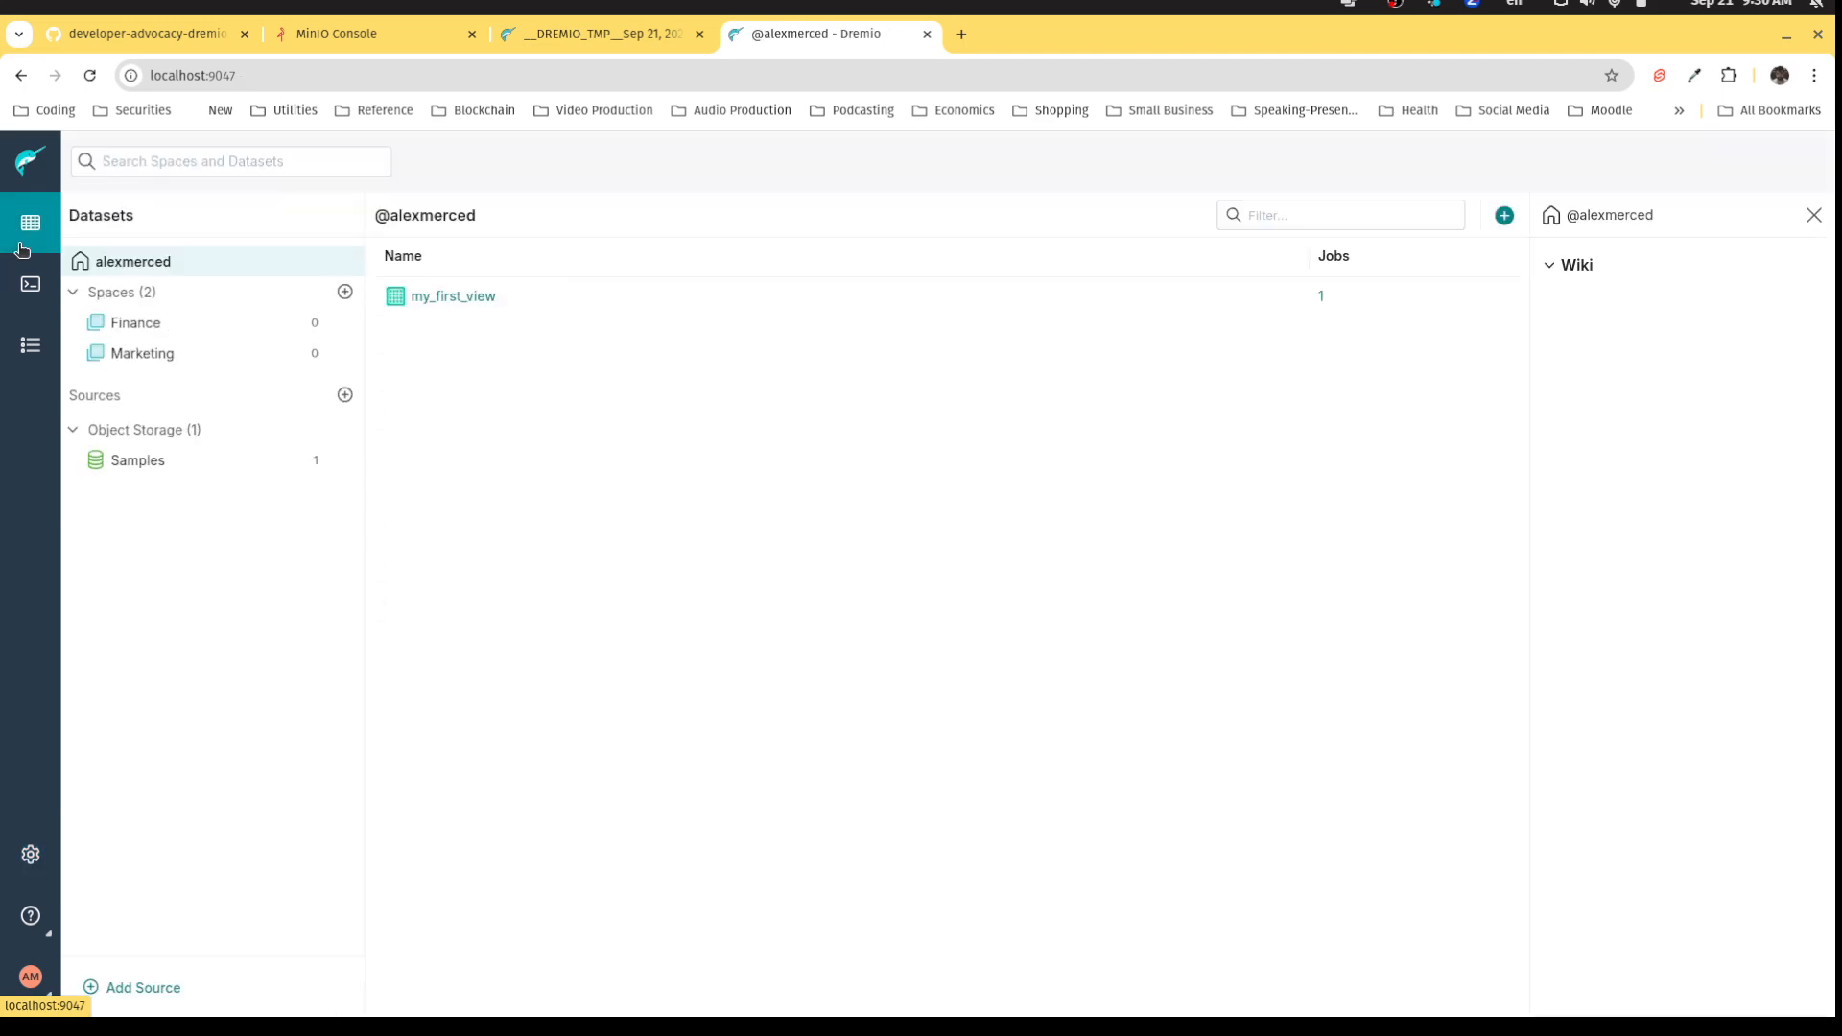